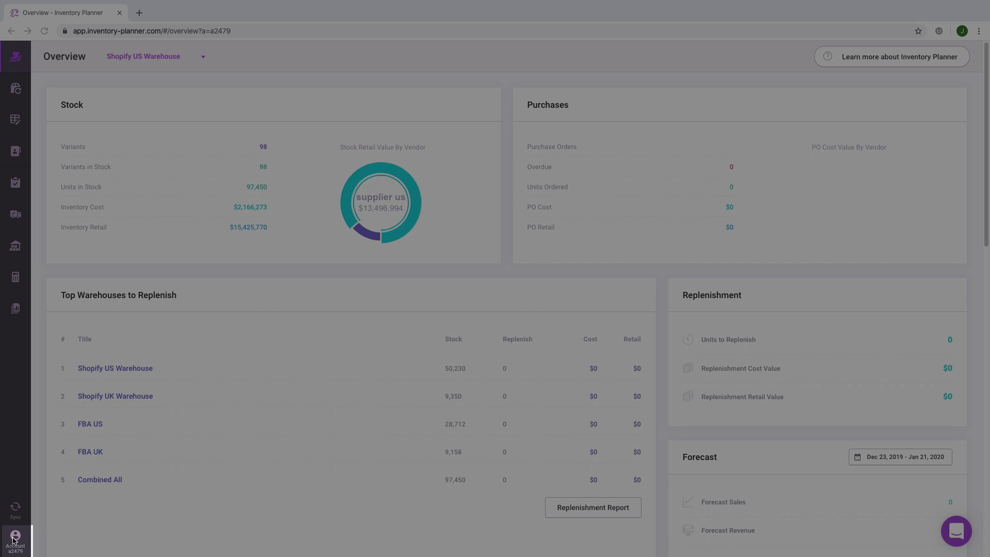
Open the account's warehouse settings and try disabling the FBA UK warehouse before enabling it again.
{"action": "left_click", "coordinate": [14, 544]}
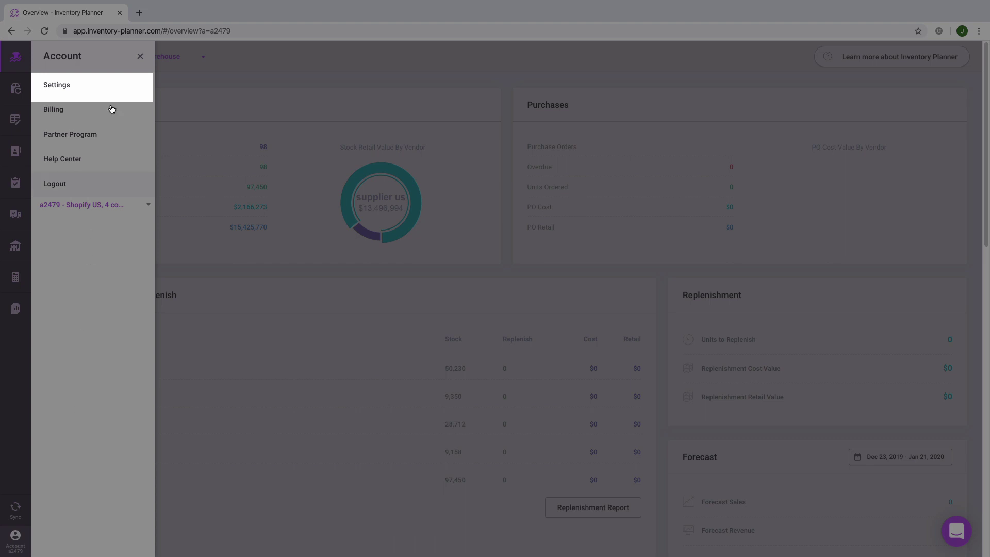
{"action": "left_click", "coordinate": [117, 84]}
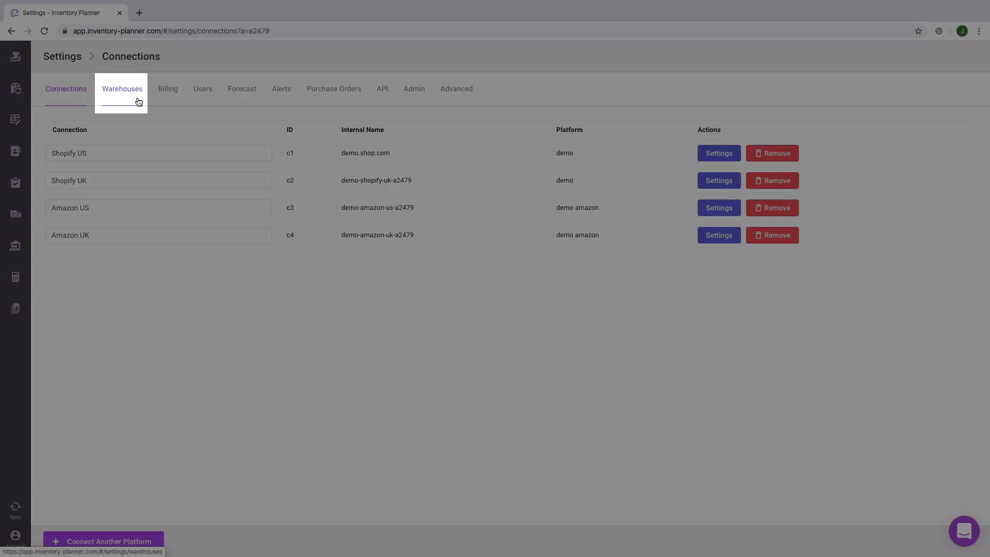
{"action": "left_click", "coordinate": [137, 99]}
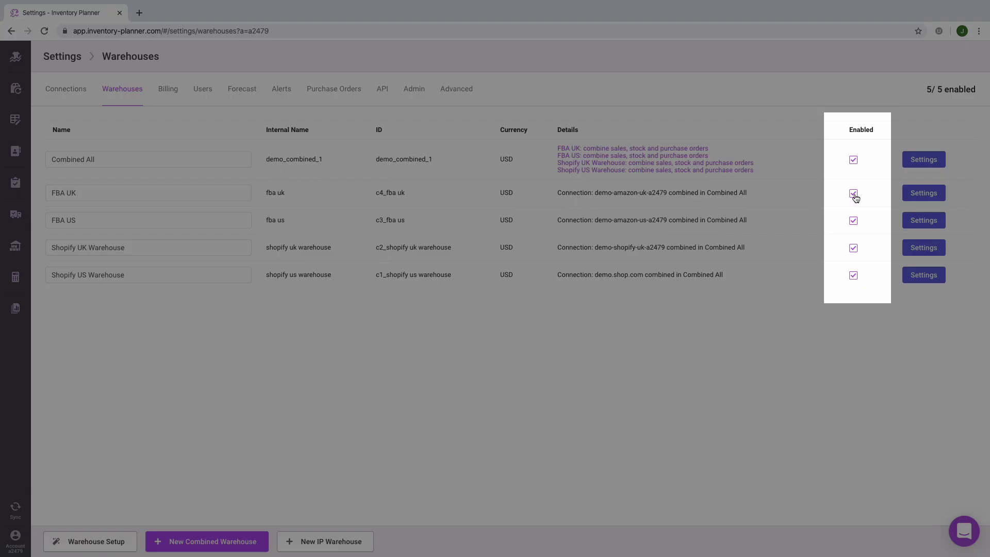
{"action": "left_click", "coordinate": [854, 195]}
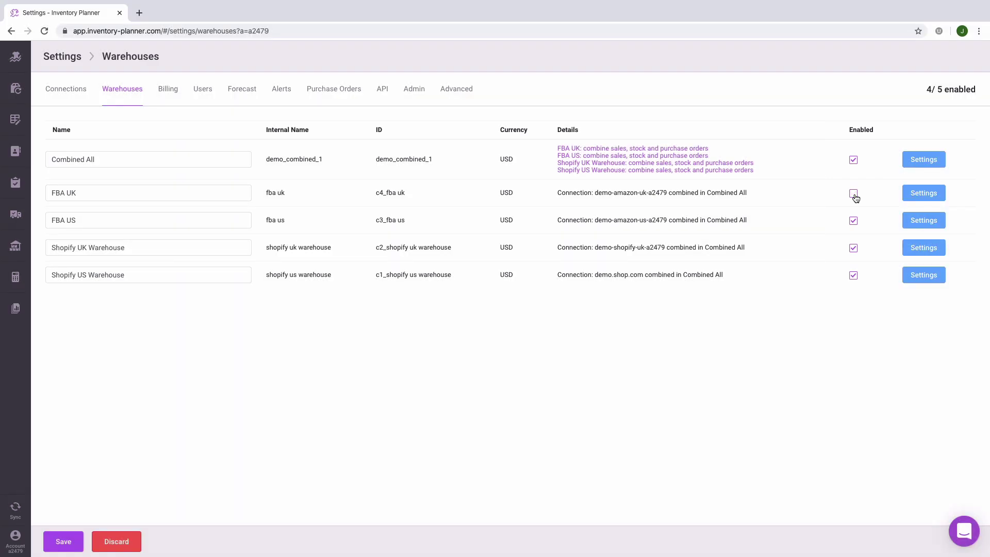
{"action": "left_click", "coordinate": [854, 194]}
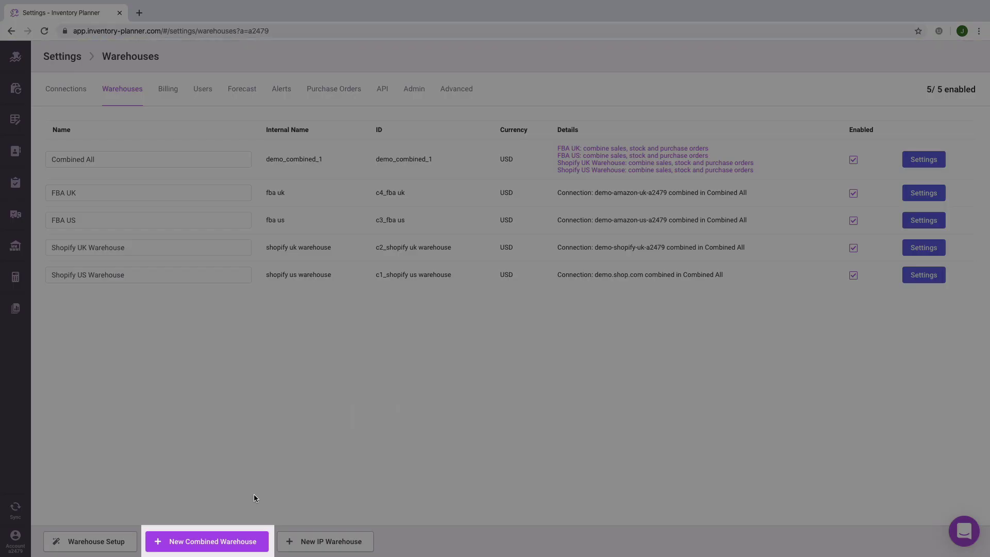
Create a combined warehouse named "Combined warehouse" from FBA UK and Shopify UK Warehouse, combining sales, stock and purchase orders.
{"action": "left_click", "coordinate": [247, 542]}
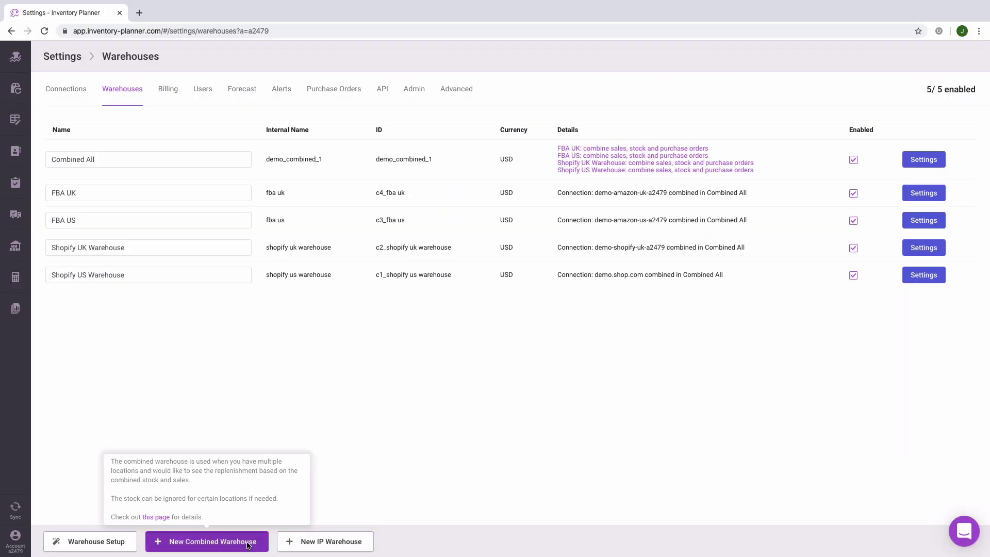
{"action": "left_click", "coordinate": [313, 280]}
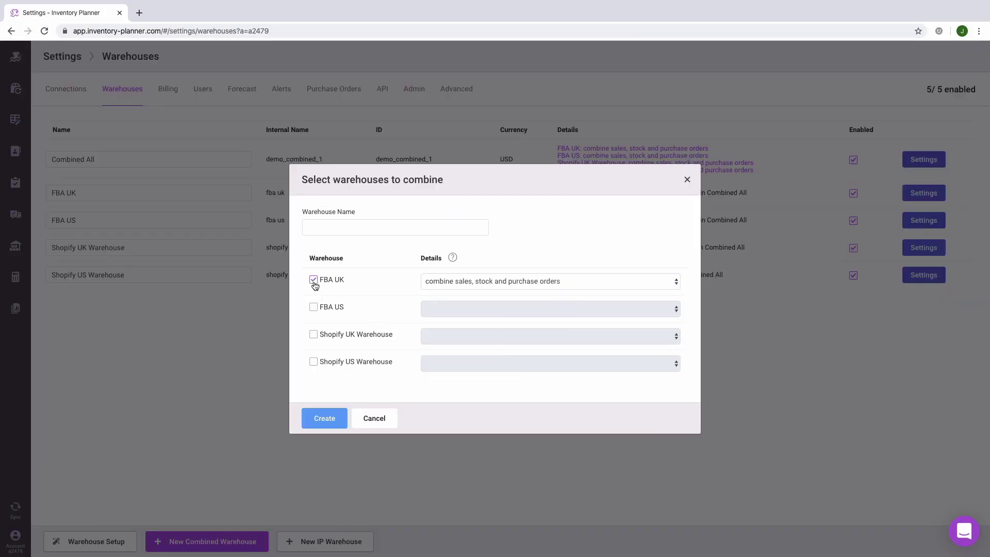
{"action": "left_click", "coordinate": [314, 334]}
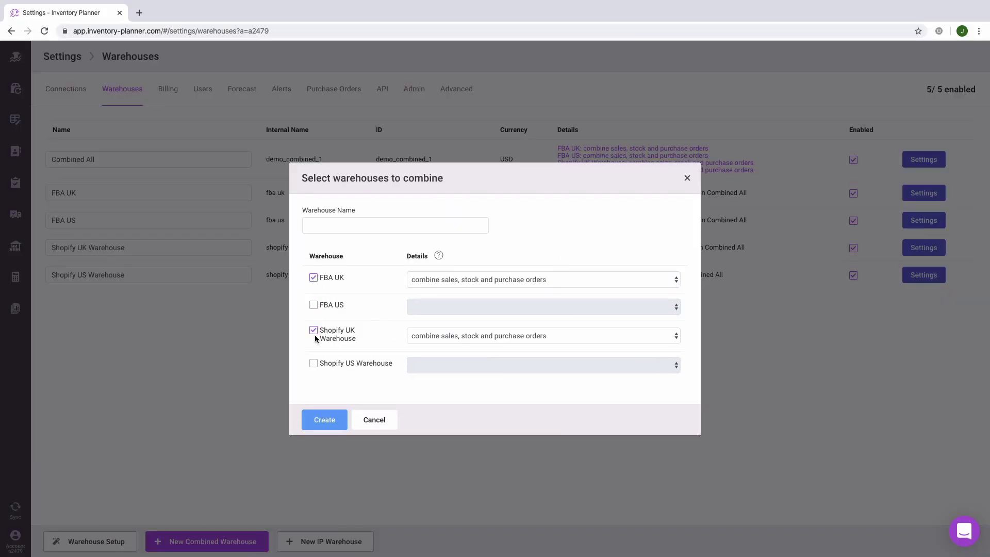
{"action": "left_click", "coordinate": [331, 226]}
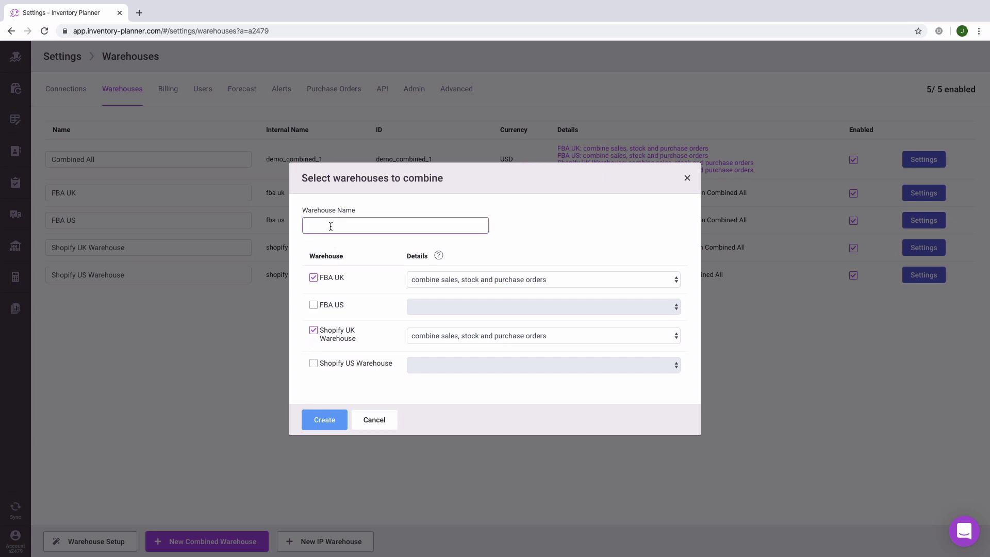
{"action": "type", "text": "Combined warehouse"}
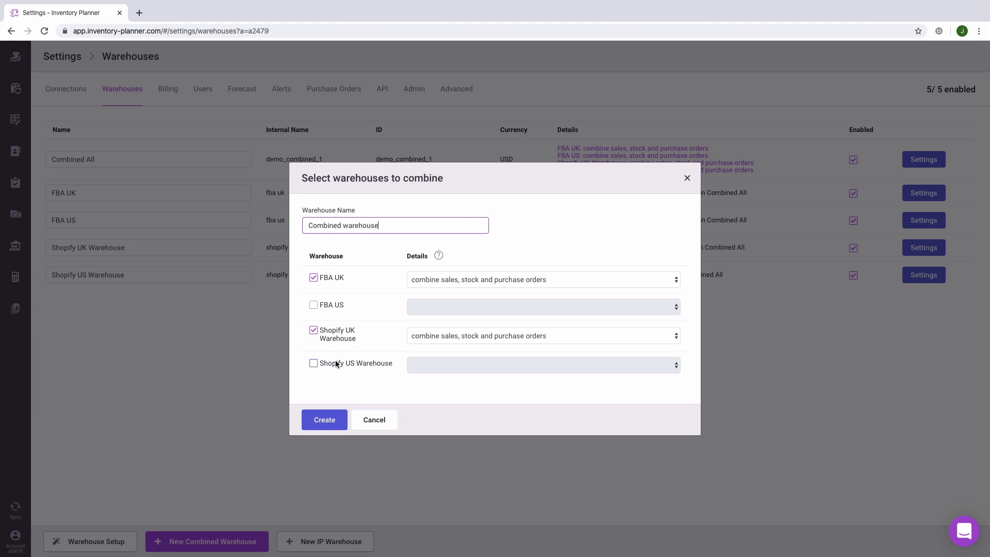
{"action": "left_click", "coordinate": [320, 420]}
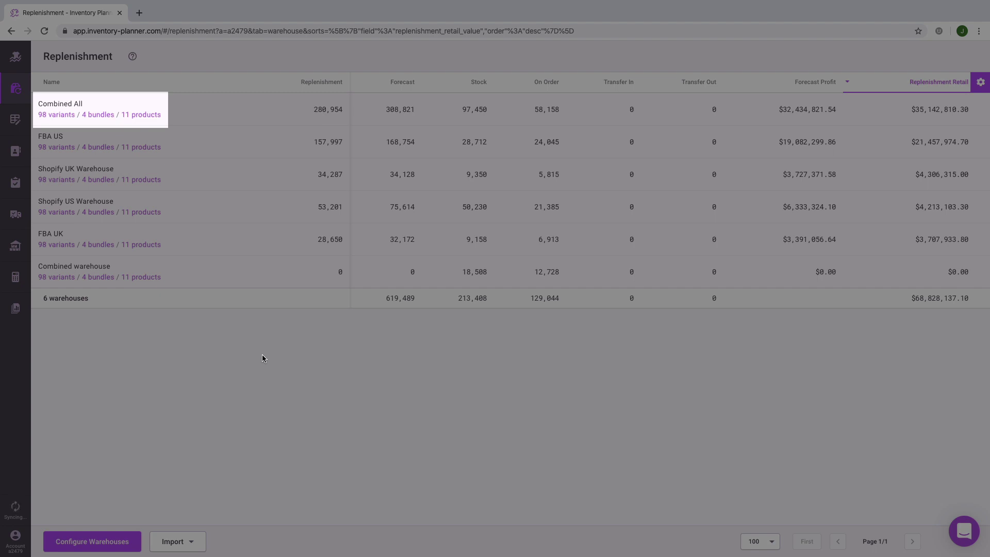
Open the Combined All variants in the replenishment report and view the details of Mango, pineapple long dress XL Orange.
{"action": "left_click", "coordinate": [53, 114]}
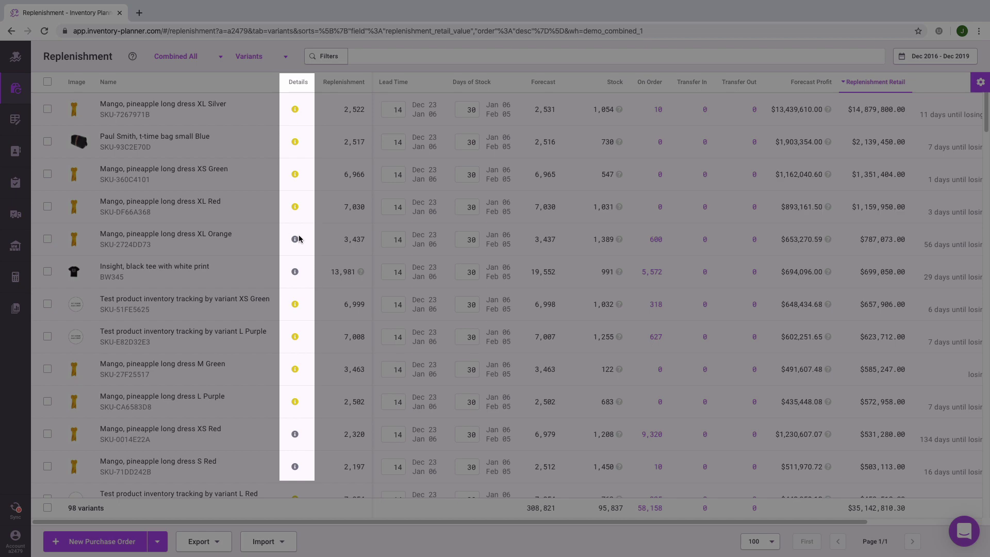
{"action": "mouse_move", "coordinate": [296, 242]}
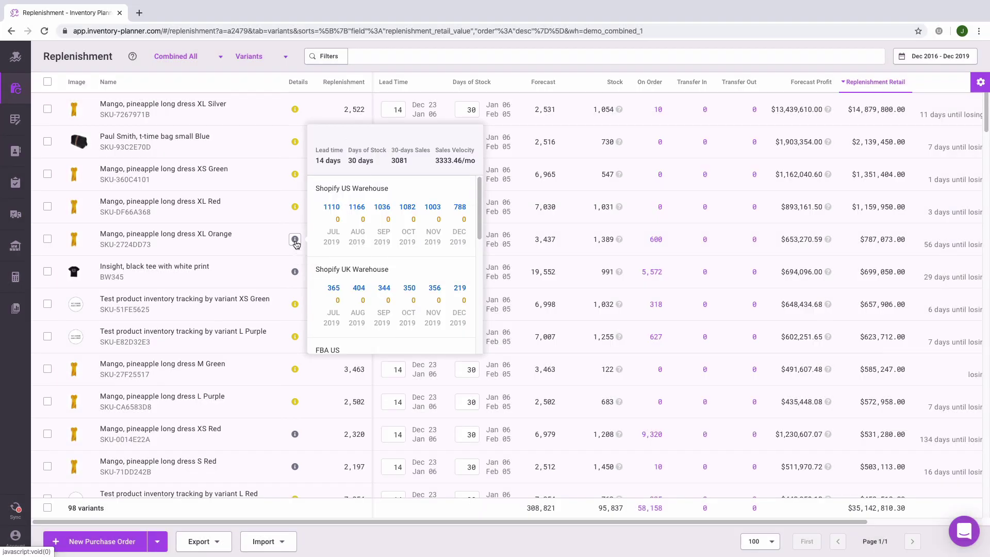
{"action": "left_click", "coordinate": [295, 240]}
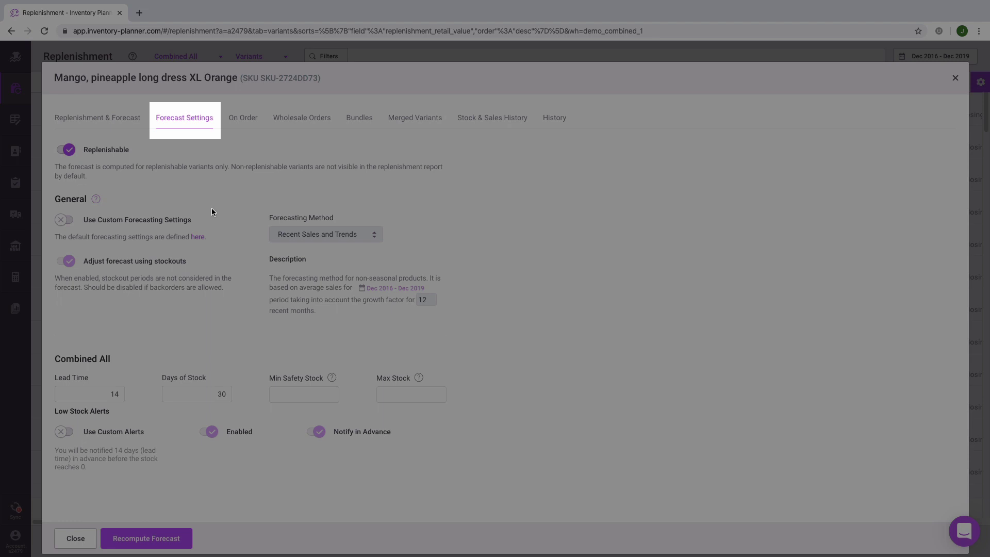
Try custom forecasting settings on the XL Orange dress with the Last Sales, Seasonal, Top Down and Top Down Seasonal methods, and leave without saving.
{"action": "left_click", "coordinate": [62, 224]}
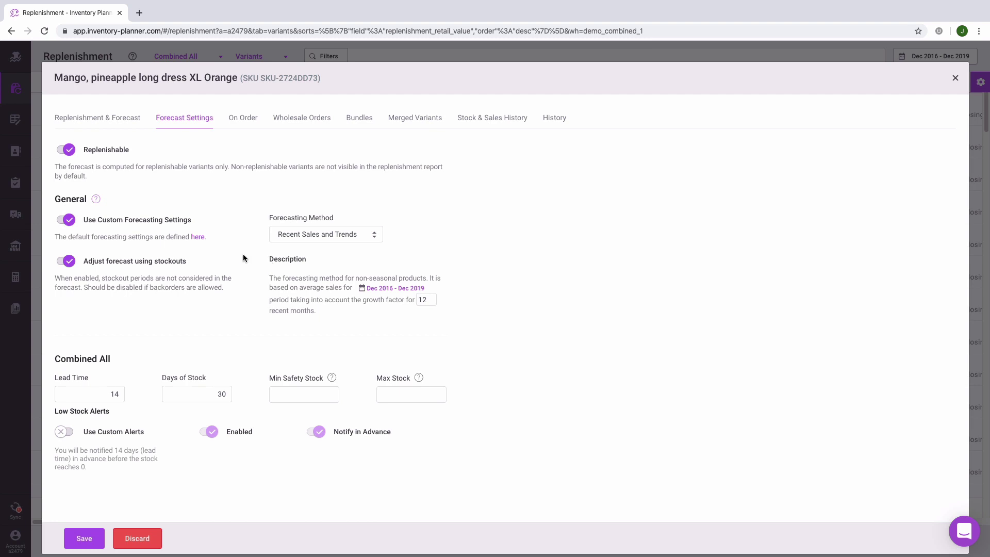
{"action": "left_click", "coordinate": [359, 236]}
{"action": "left_click", "coordinate": [339, 288]}
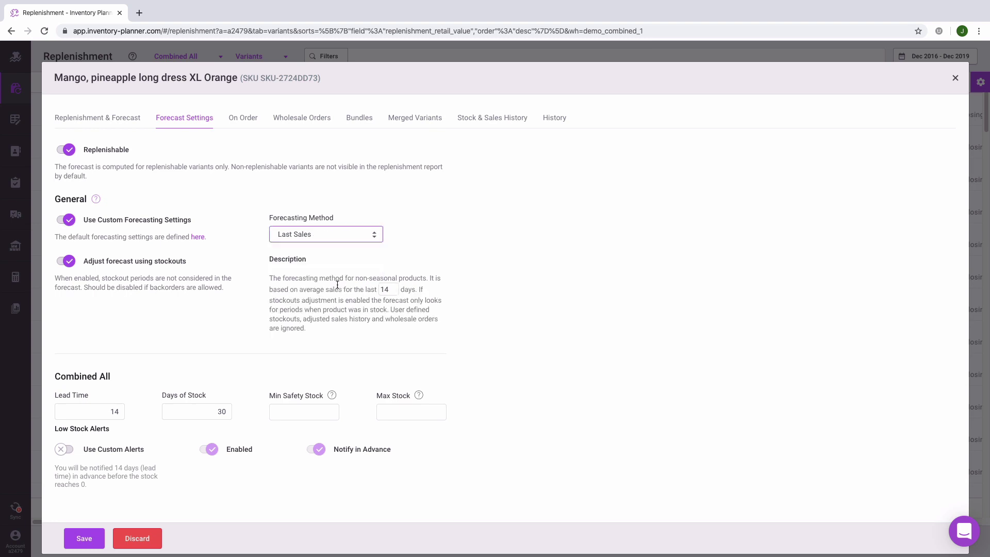
{"action": "left_click", "coordinate": [336, 240]}
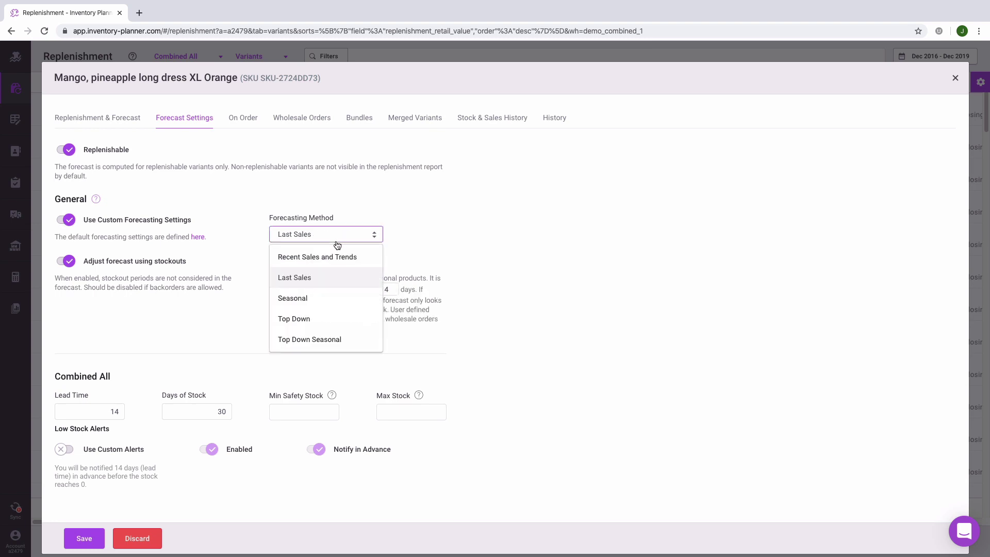
{"action": "left_click", "coordinate": [341, 297]}
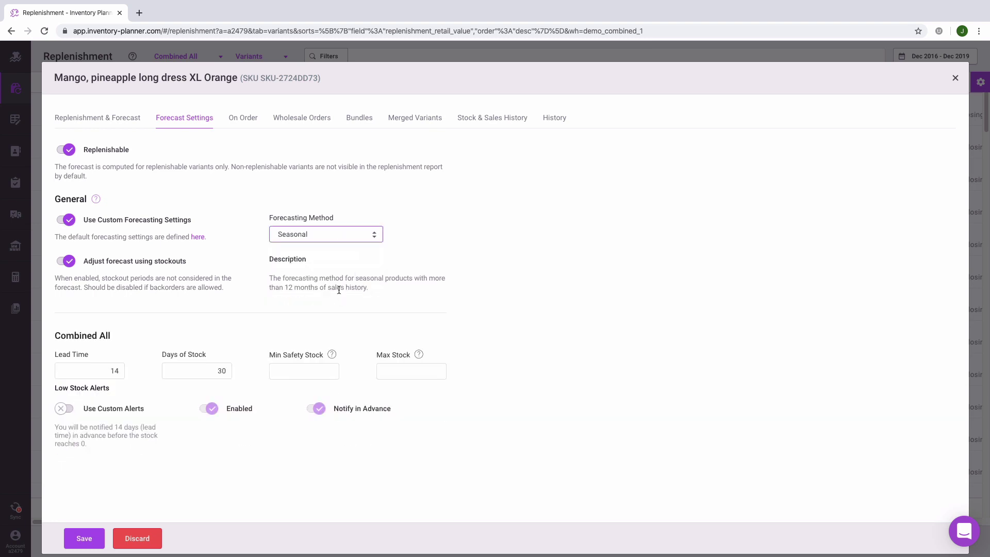
{"action": "left_click", "coordinate": [334, 239]}
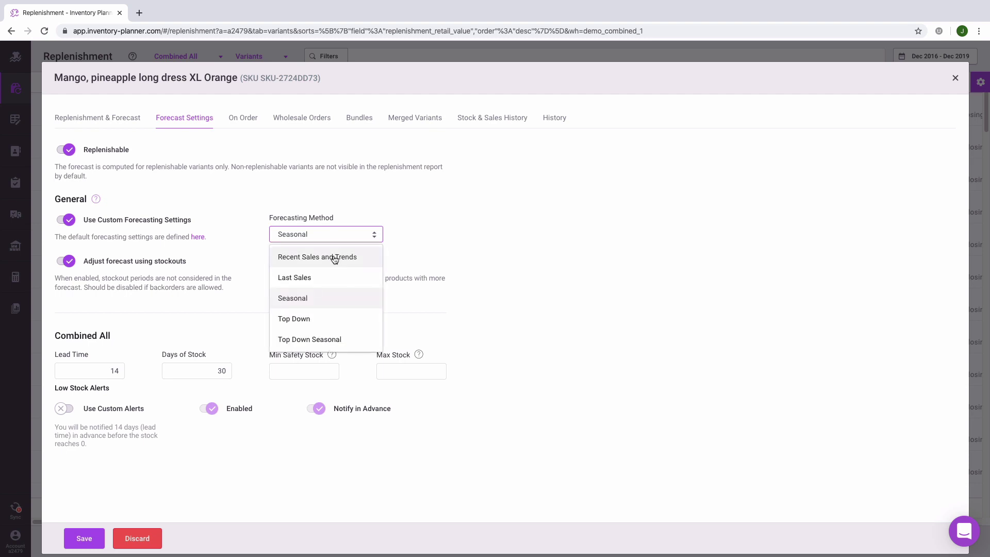
{"action": "left_click", "coordinate": [328, 318]}
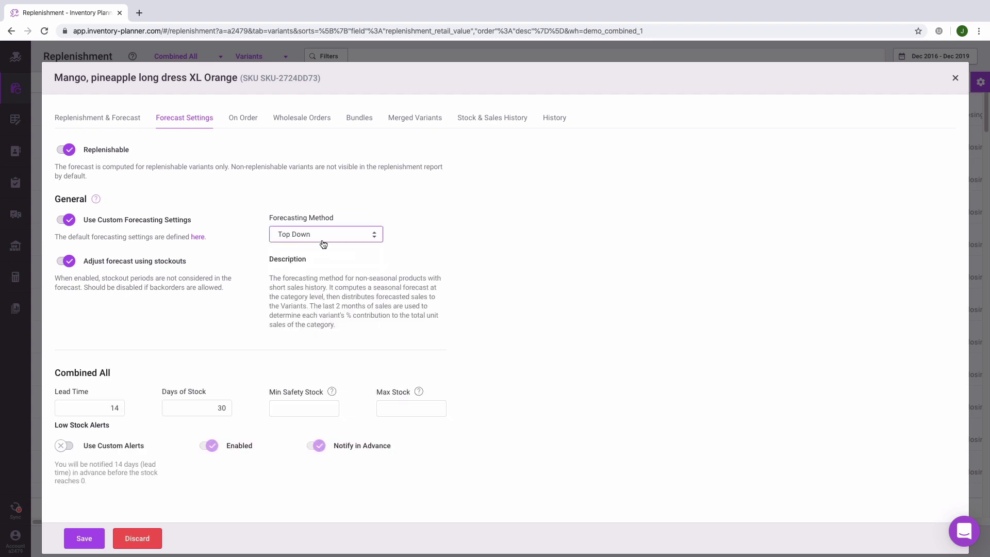
{"action": "left_click", "coordinate": [323, 239]}
{"action": "left_click", "coordinate": [334, 341]}
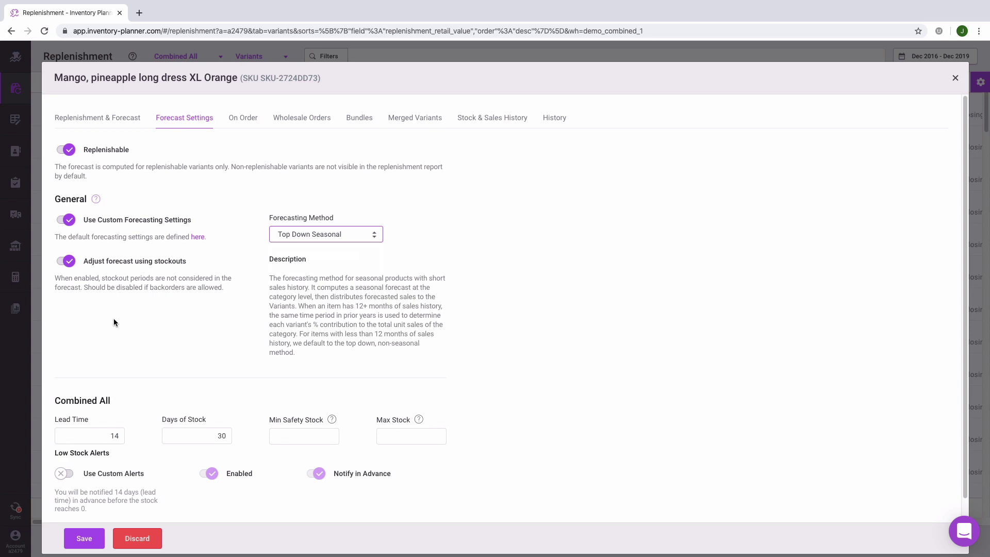
{"action": "key", "text": "Escape"}
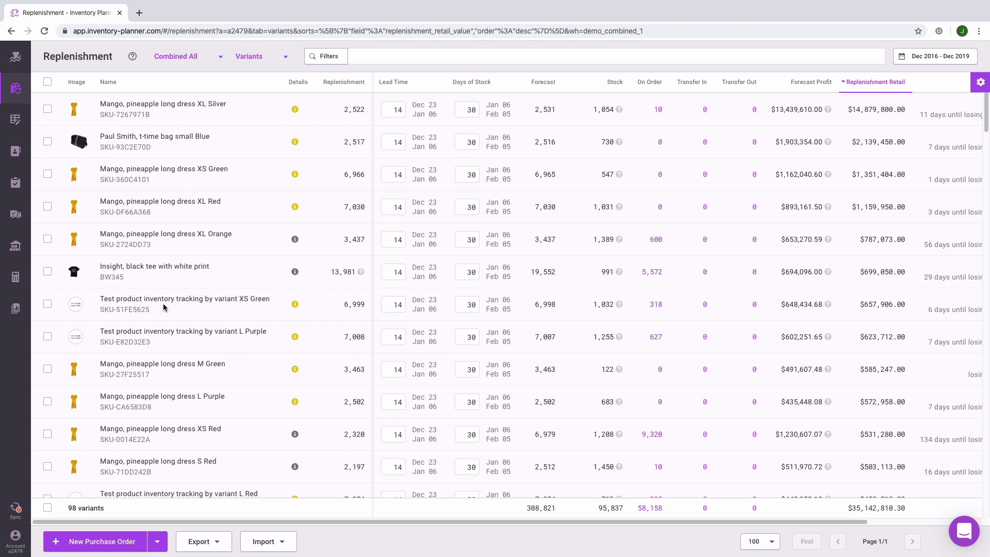
Select all variants, try enabling custom forecasting settings for them in bulk and open the forecasting method choices.
{"action": "left_click", "coordinate": [47, 83]}
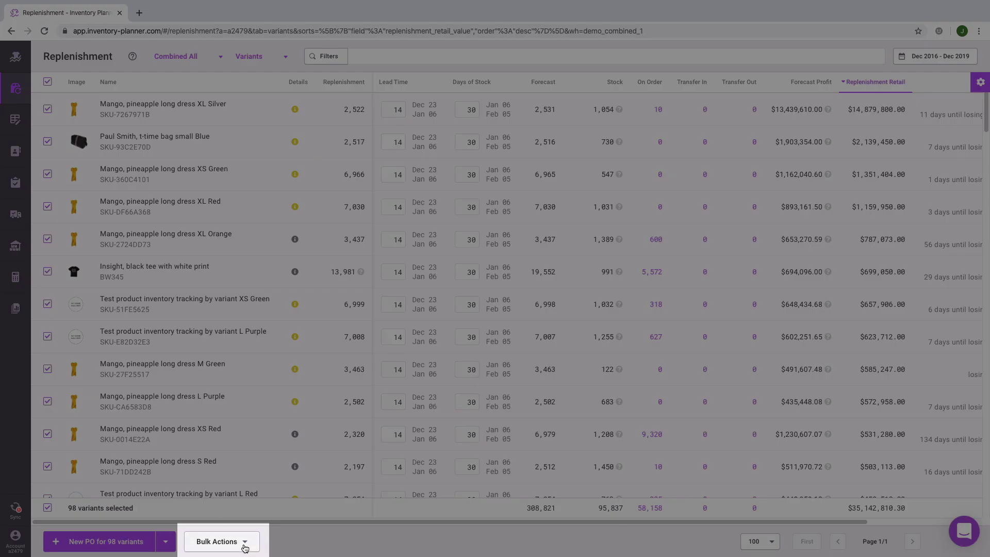
{"action": "left_click", "coordinate": [245, 548]}
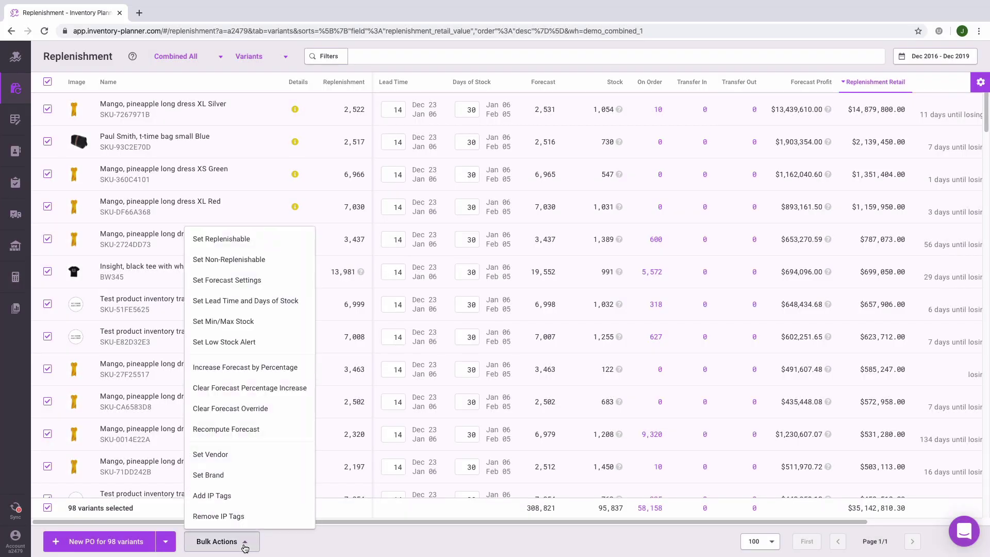
{"action": "left_click", "coordinate": [282, 285]}
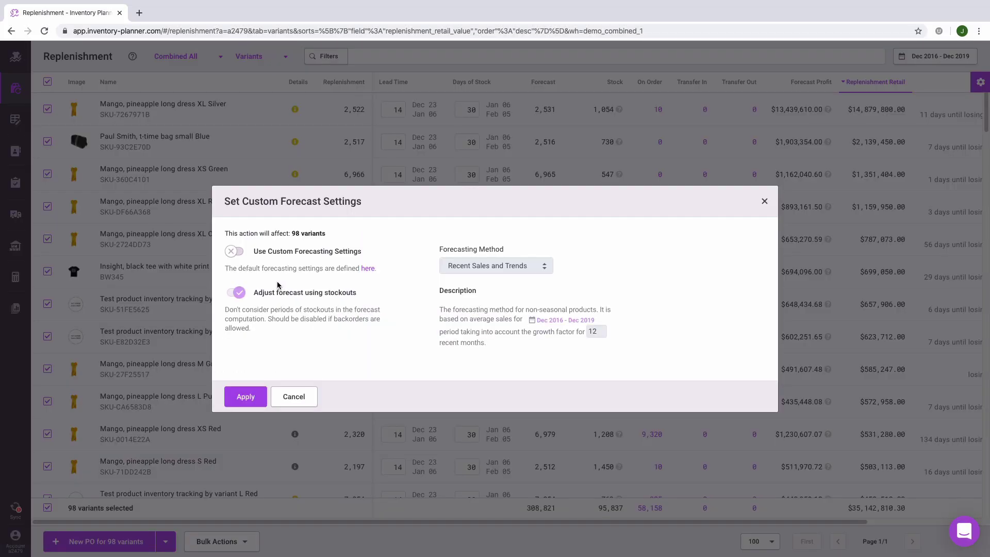
{"action": "left_click", "coordinate": [236, 251]}
{"action": "left_click", "coordinate": [478, 267]}
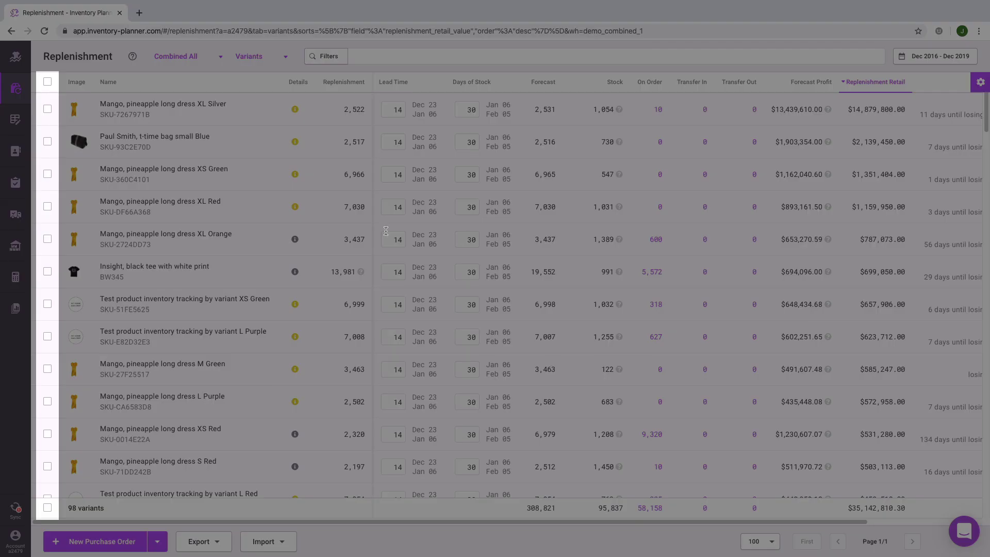
Open the bulk lead time and days of stock settings for all variants, cancel them and clear the selection.
{"action": "left_click", "coordinate": [47, 81]}
{"action": "left_click", "coordinate": [216, 543]}
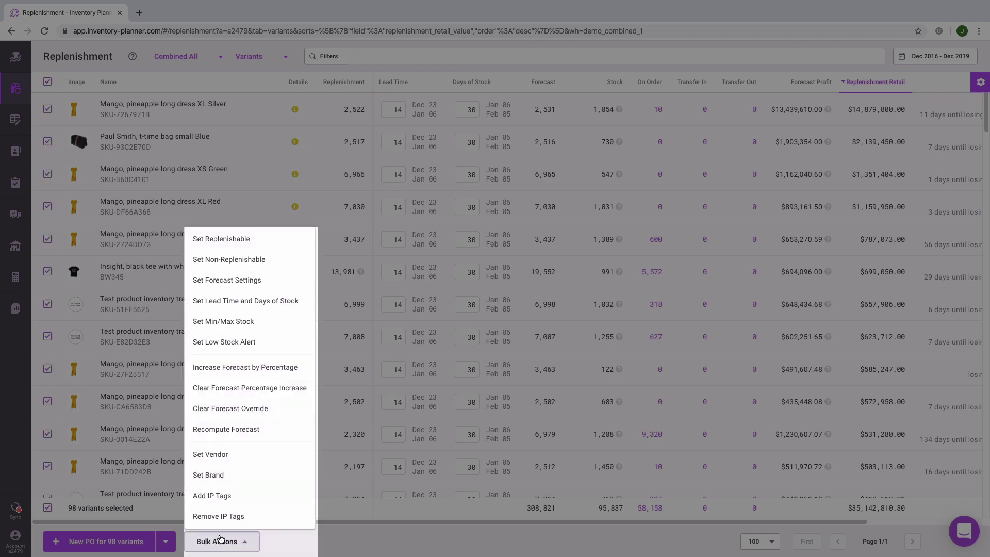
{"action": "left_click", "coordinate": [235, 304]}
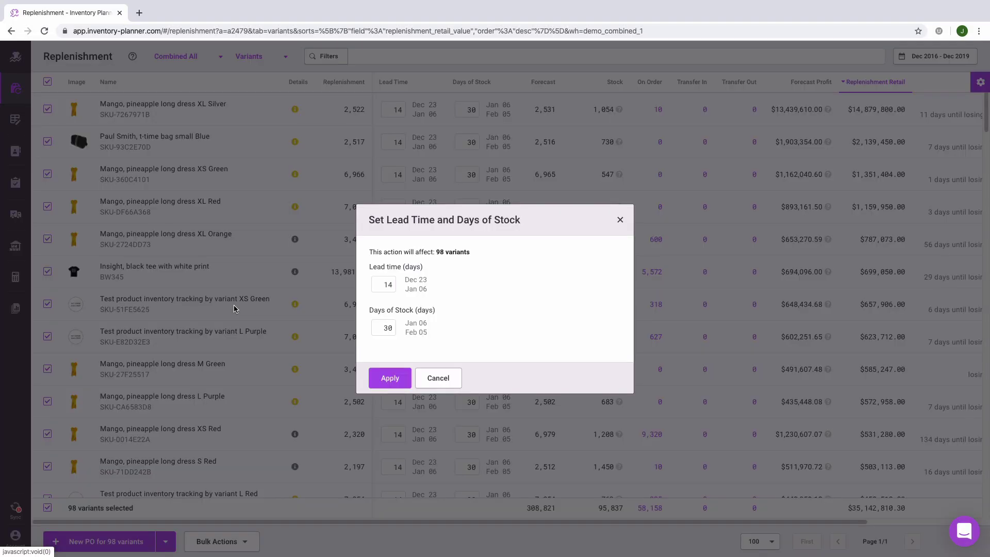
{"action": "left_click", "coordinate": [444, 380]}
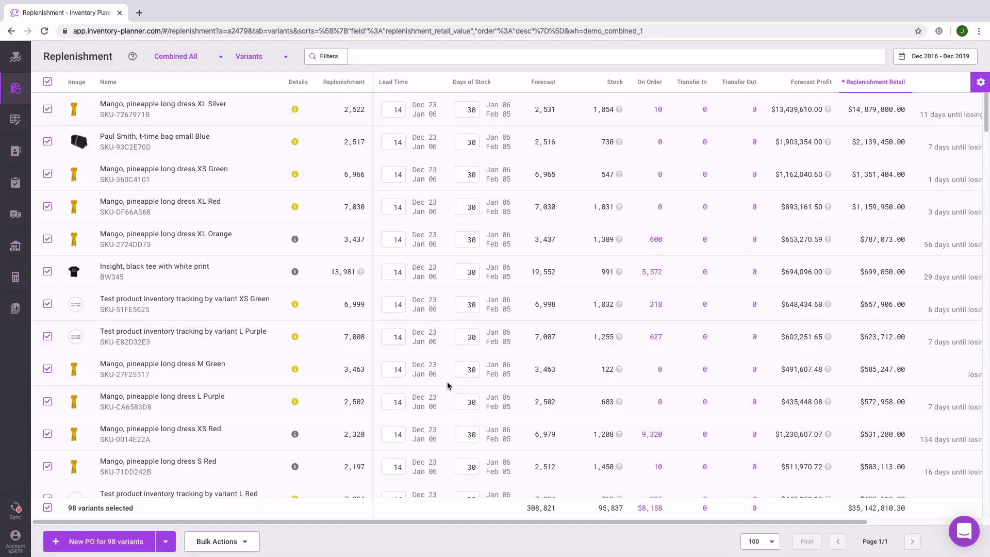
{"action": "left_click", "coordinate": [47, 510]}
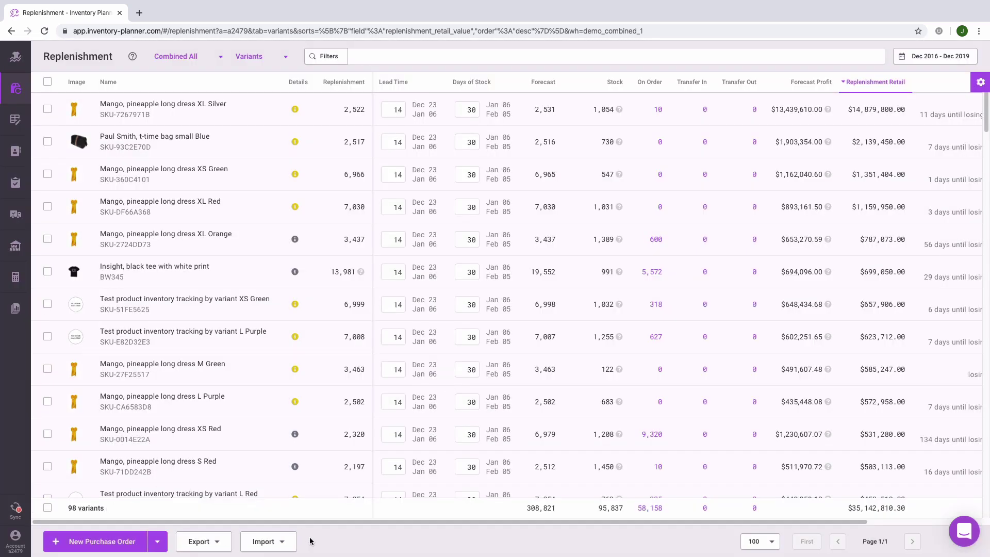
Open the import for replenishment data from the replenishment report.
{"action": "left_click", "coordinate": [283, 545]}
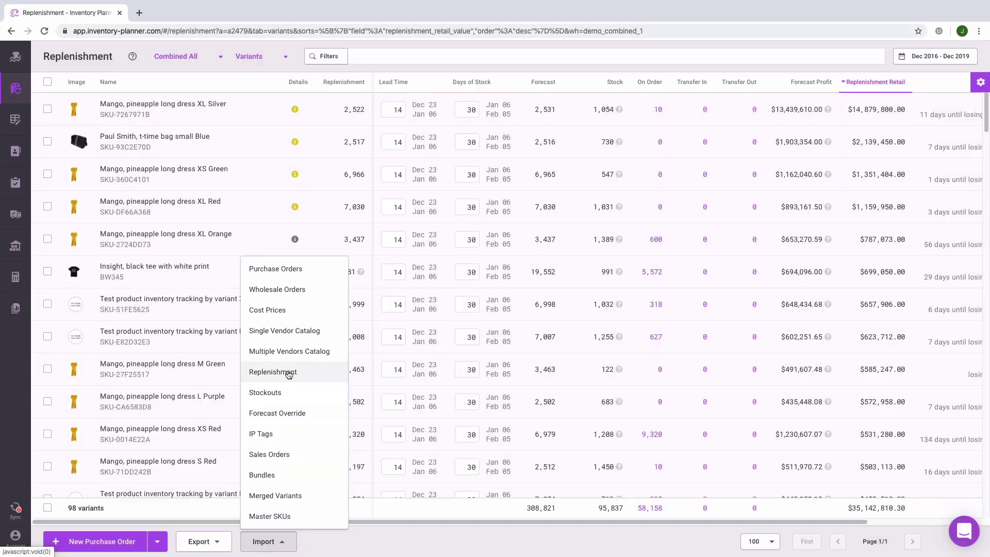
{"action": "left_click", "coordinate": [289, 373]}
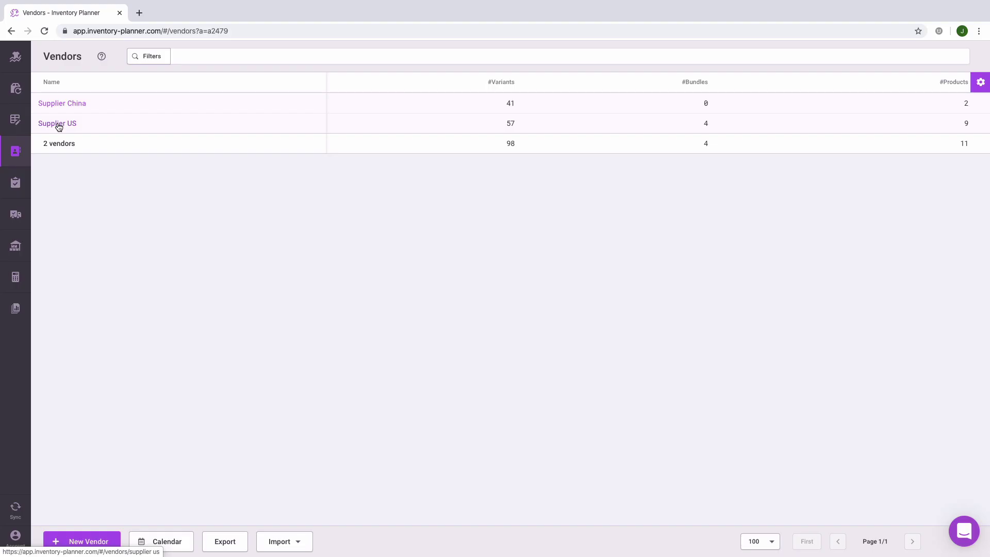
Open the Supplier US vendor settings and examine the default lead time fields for Shopify US Warehouse, FBA US and Combined warehouse.
{"action": "left_click", "coordinate": [58, 124]}
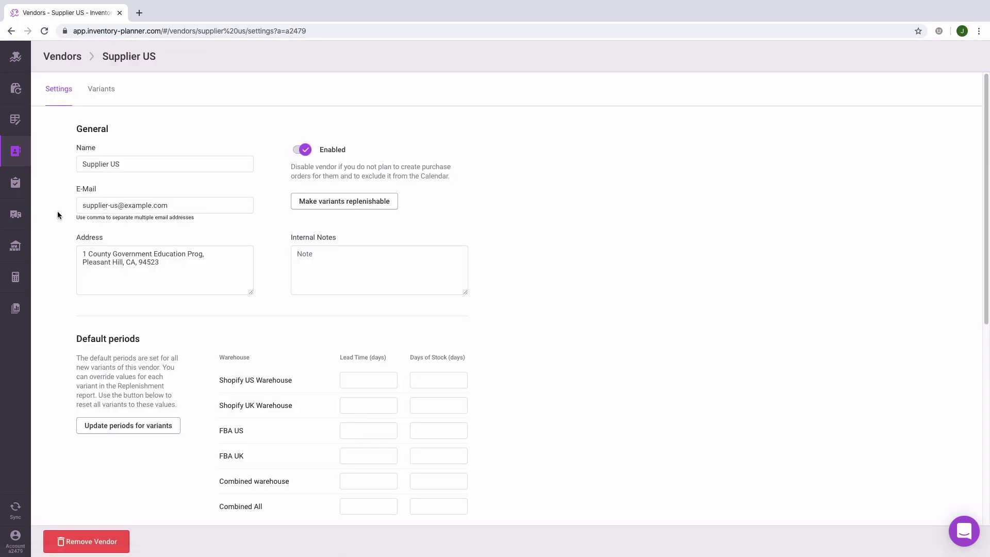
{"action": "scroll", "coordinate": [69, 353], "scroll_direction": "down", "scroll_amount": 3}
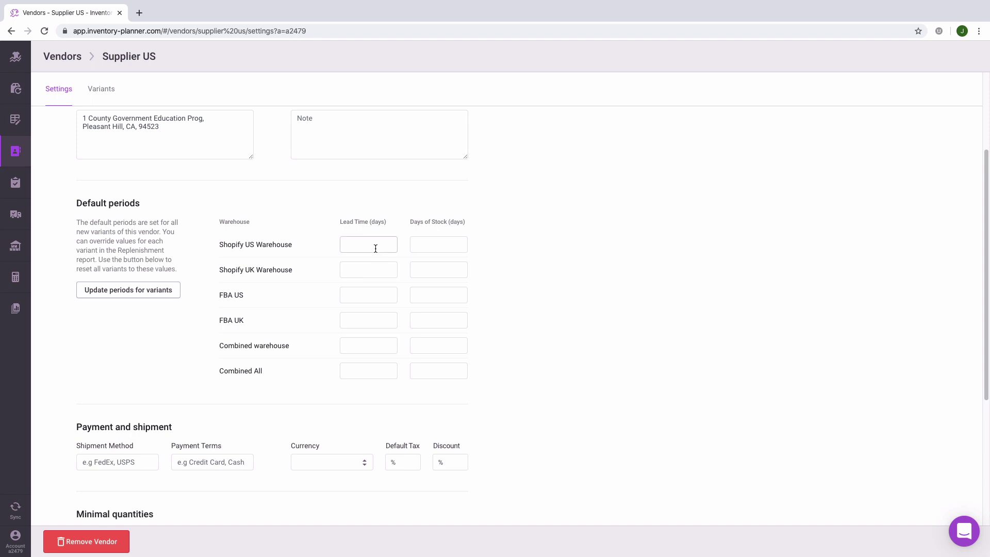
{"action": "left_click", "coordinate": [377, 296]}
{"action": "left_click", "coordinate": [376, 348]}
{"action": "left_click", "coordinate": [386, 247]}
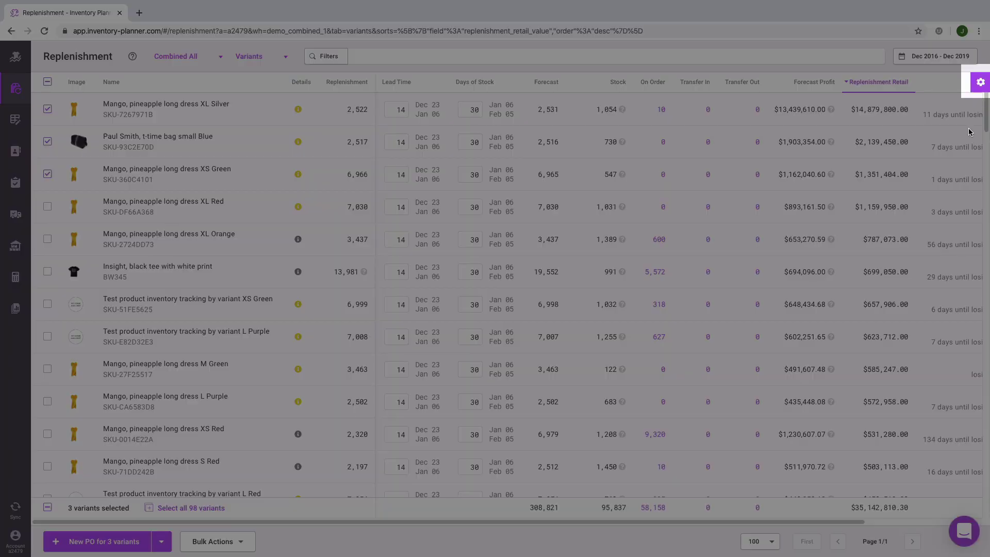
Add the Sales column to the replenishment report and make it the first scrollable column, before Lead Time.
{"action": "left_click", "coordinate": [981, 83]}
{"action": "scroll", "coordinate": [818, 277], "scroll_direction": "down", "scroll_amount": 7}
{"action": "scroll", "coordinate": [818, 277], "scroll_direction": "down", "scroll_amount": 3}
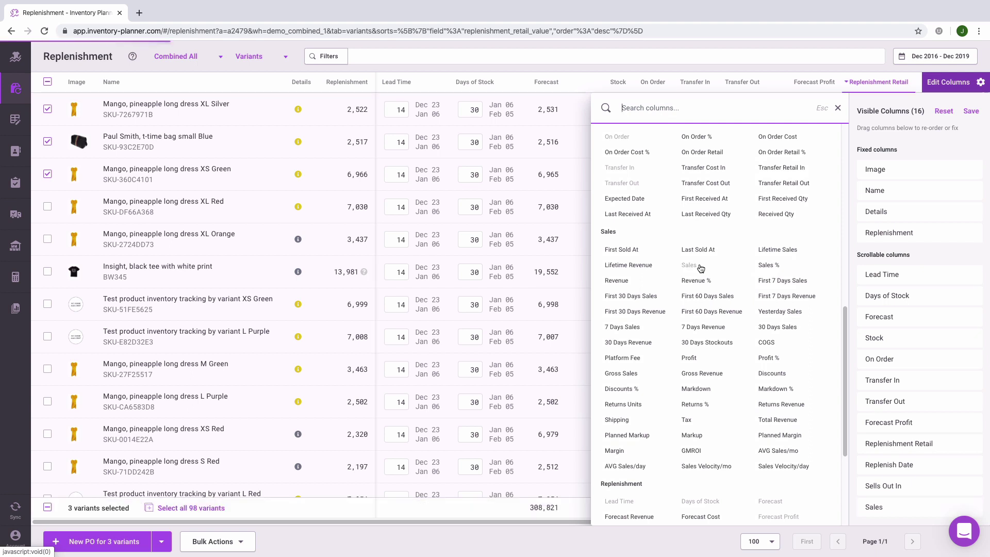
{"action": "left_click", "coordinate": [702, 268]}
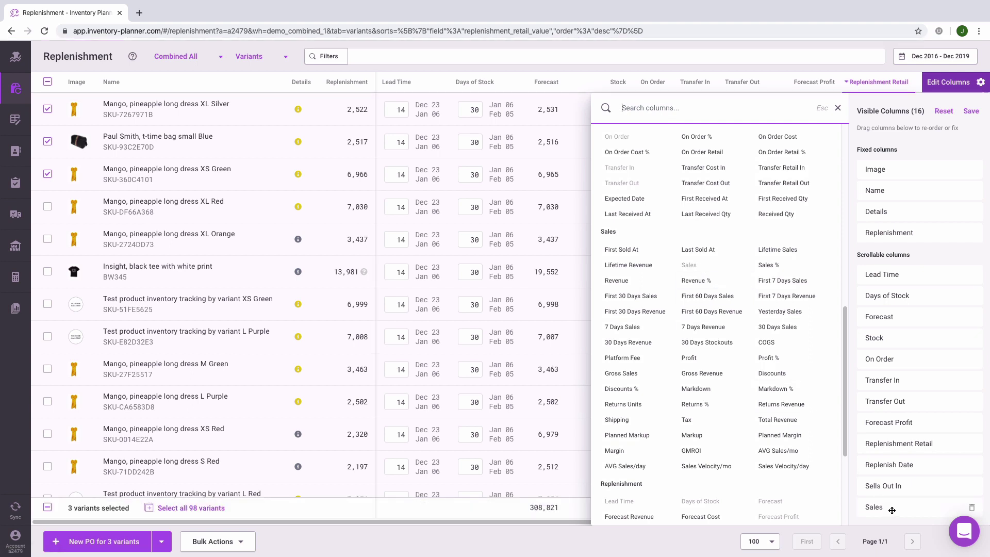
{"action": "left_click_drag", "start_coordinate": [892, 510], "coordinate": [893, 275]}
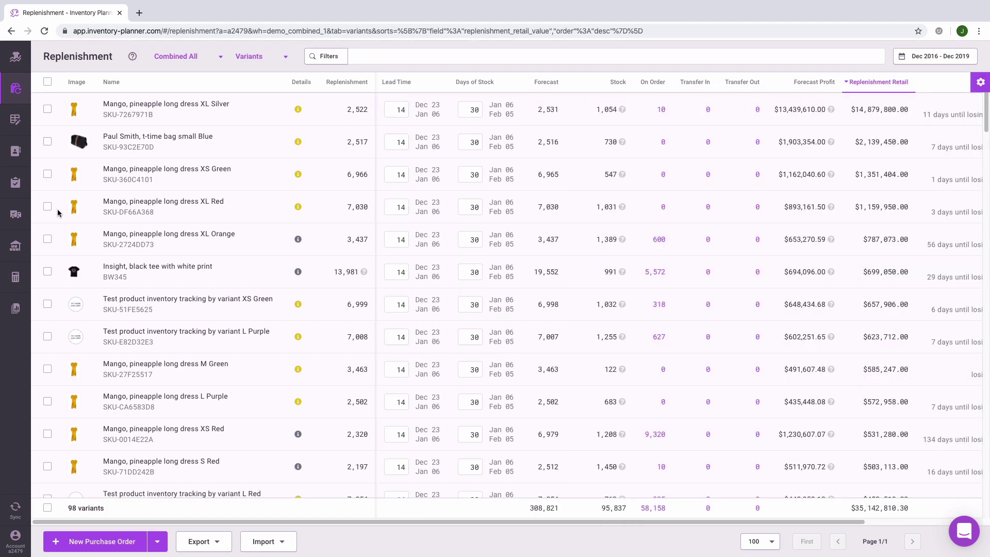
Select the variants Mango, pineapple long dress XL Silver, Paul Smith, t-time bag small Blue and Mango, pineapple long dress XS Green.
{"action": "left_click", "coordinate": [48, 109]}
{"action": "left_click", "coordinate": [47, 141]}
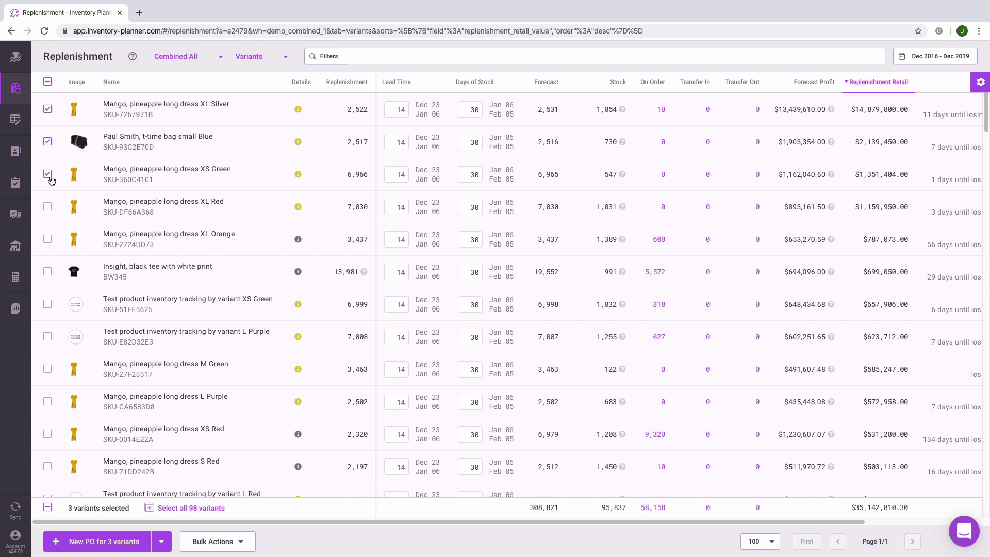
Examine the supplier choices of the Vendor filter in the replenishment report and cancel the filter.
{"action": "left_click", "coordinate": [342, 62]}
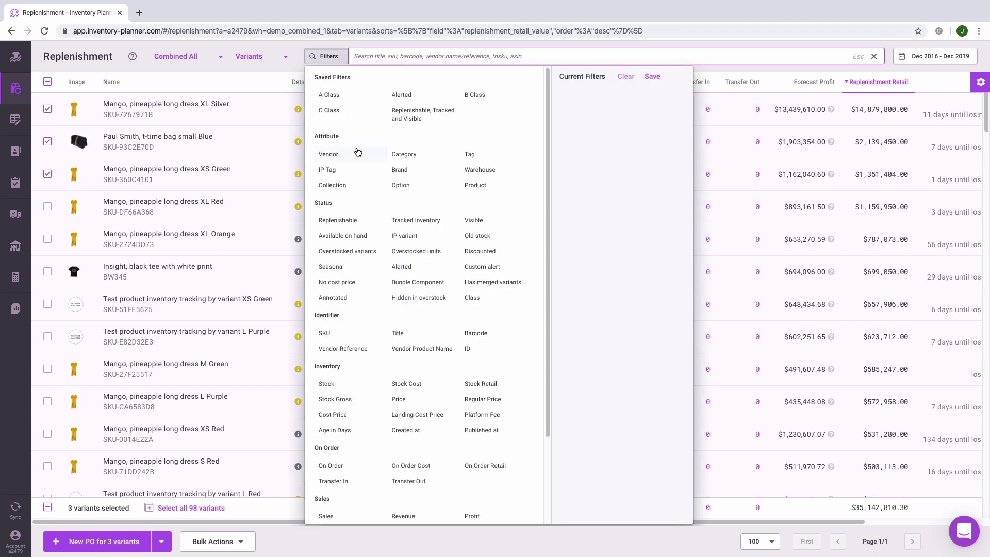
{"action": "left_click", "coordinate": [343, 155]}
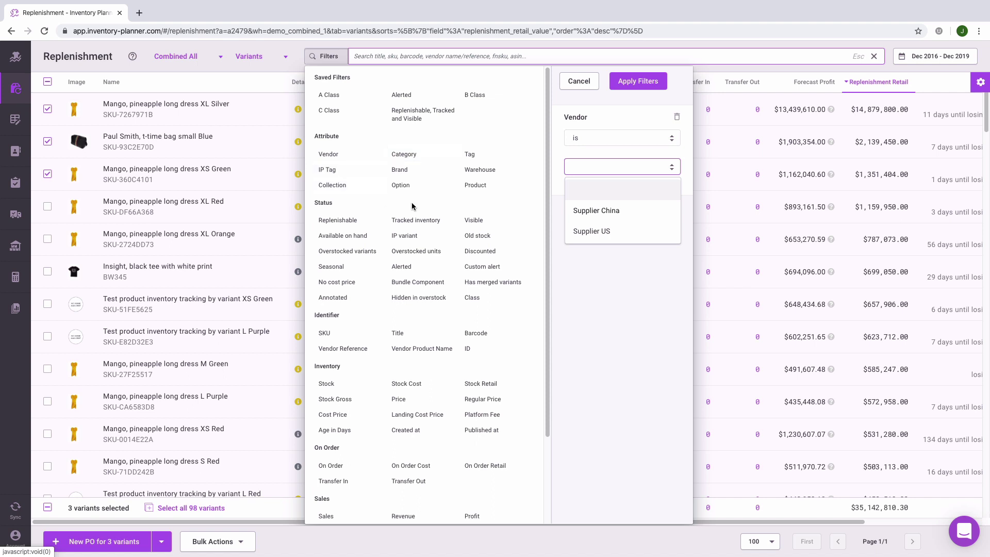
{"action": "left_click", "coordinate": [581, 82]}
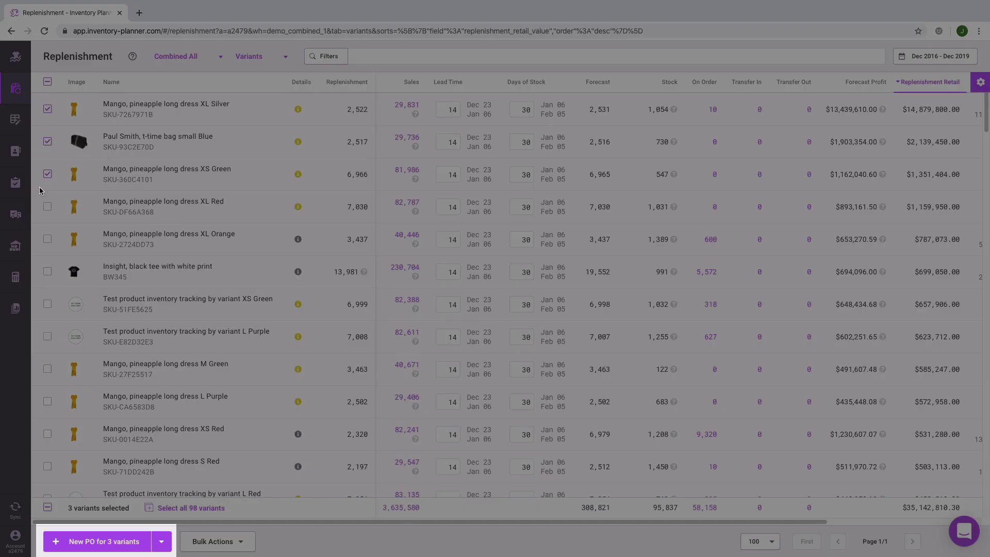
Start a purchase order for the three selected variants with Shopify US Warehouse as the destination warehouse.
{"action": "left_click", "coordinate": [104, 536]}
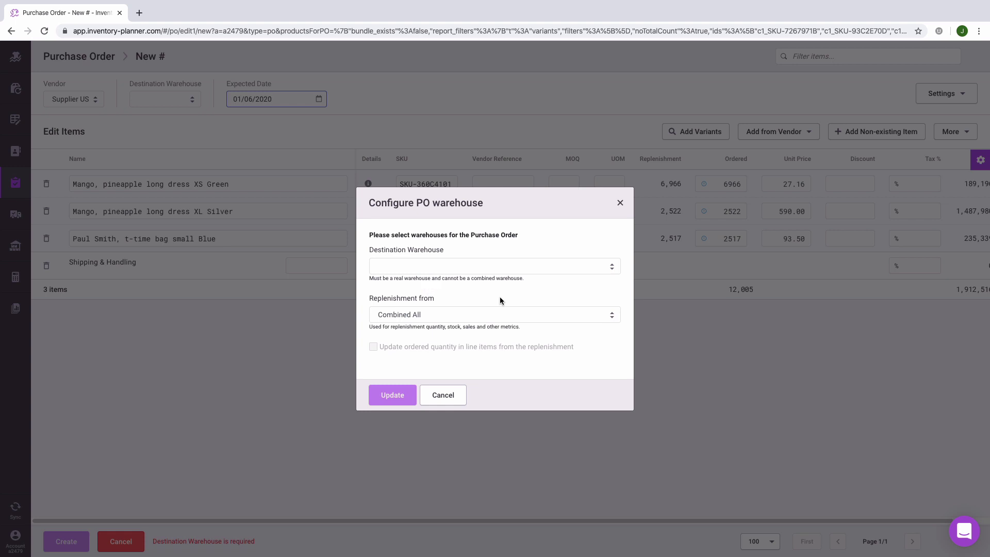
{"action": "left_click", "coordinate": [542, 270]}
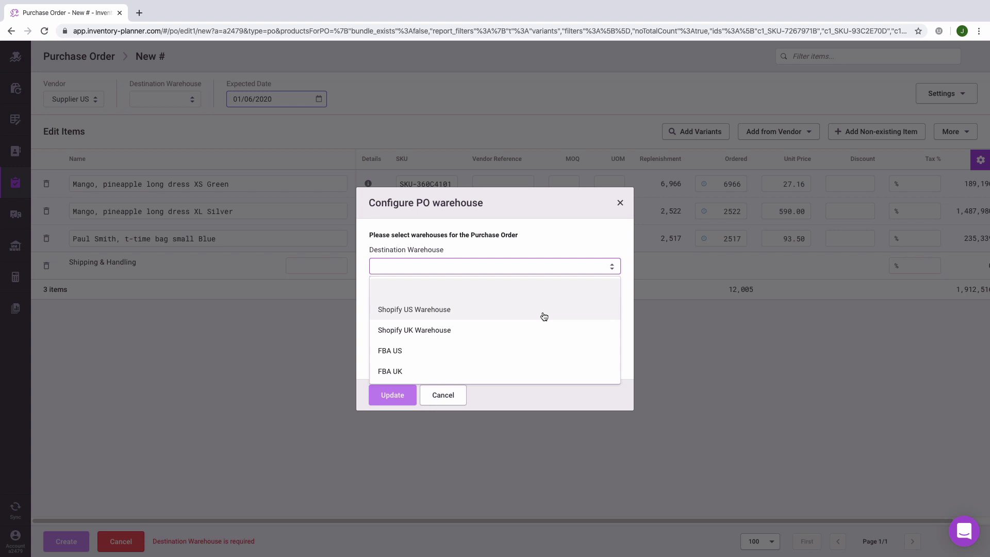
{"action": "left_click", "coordinate": [544, 309]}
{"action": "left_click", "coordinate": [397, 395]}
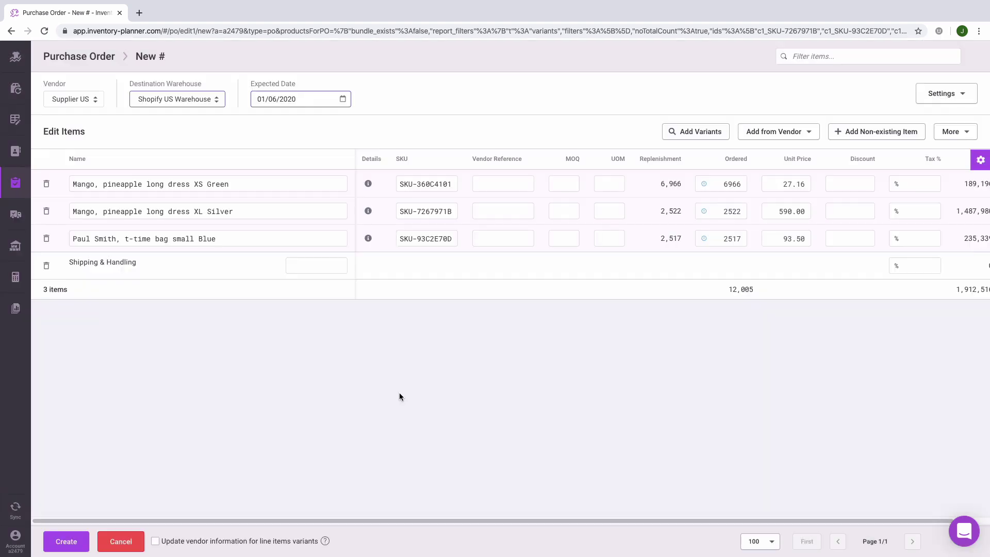
Examine the new purchase order's available item columns, its vendor choice and its expected date field.
{"action": "left_click", "coordinate": [983, 160]}
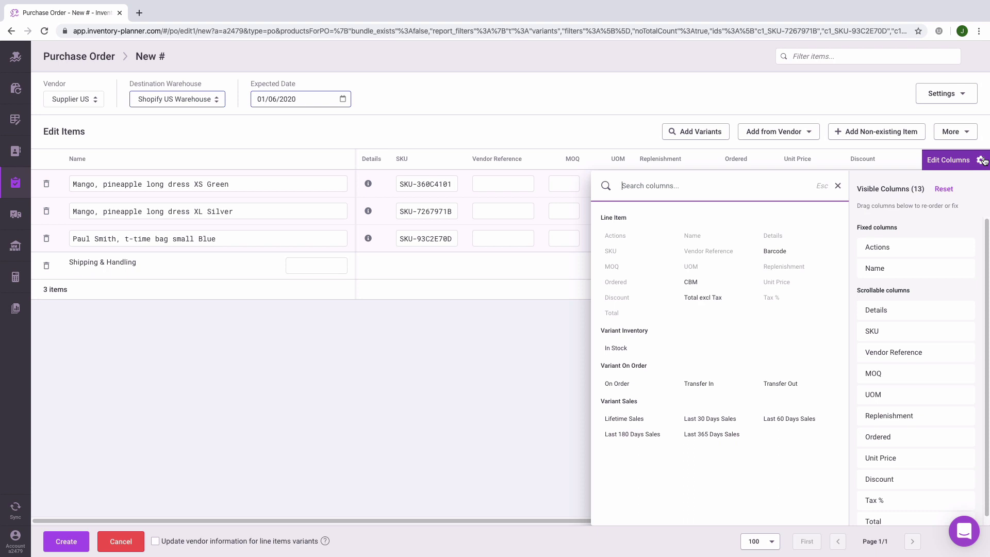
{"action": "left_click", "coordinate": [983, 161]}
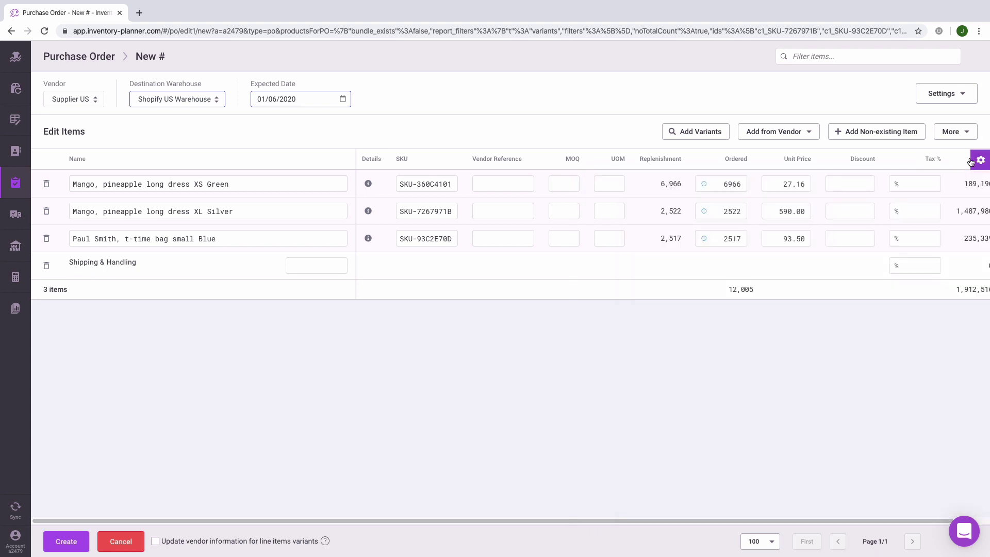
{"action": "left_click", "coordinate": [98, 100]}
{"action": "left_click", "coordinate": [98, 100]}
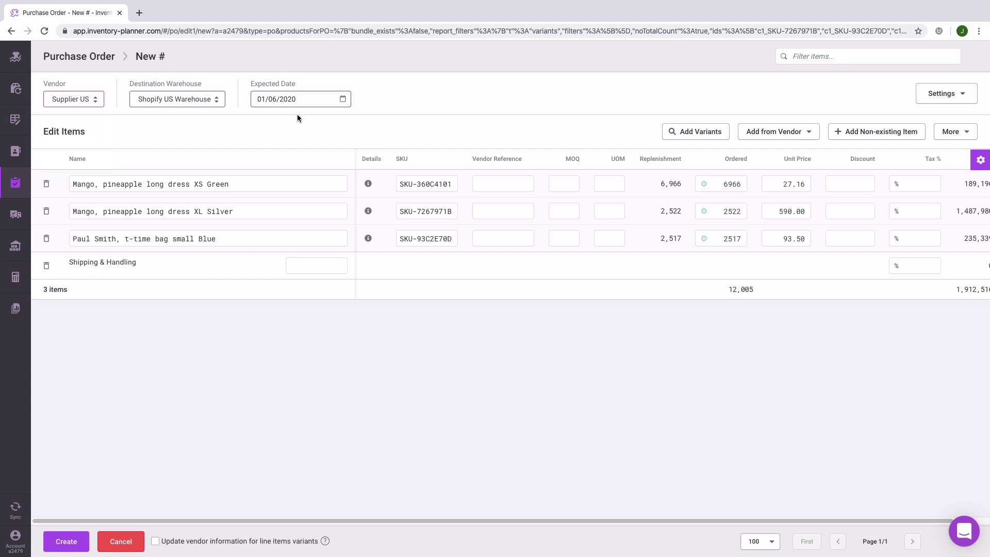
{"action": "left_click", "coordinate": [297, 100]}
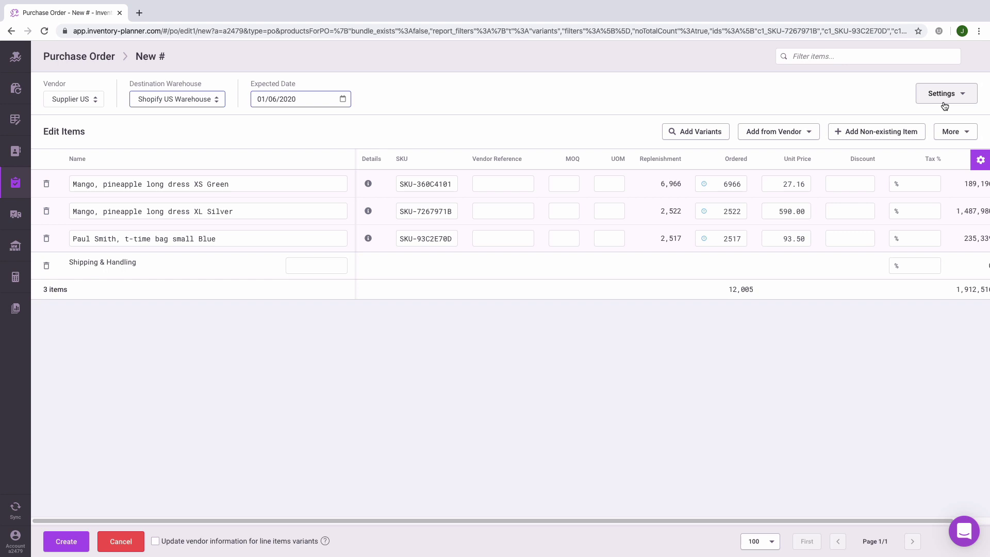
Examine the purchase order settings, including reference number, notes, vendor details, payment, destination warehouse and shipment fields, and close them.
{"action": "left_click", "coordinate": [944, 103]}
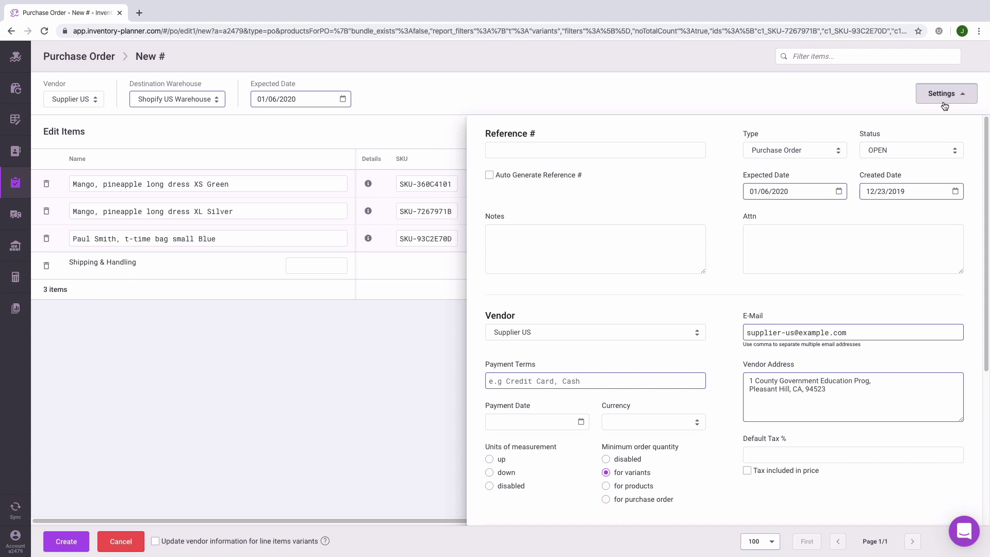
{"action": "left_click", "coordinate": [525, 153]}
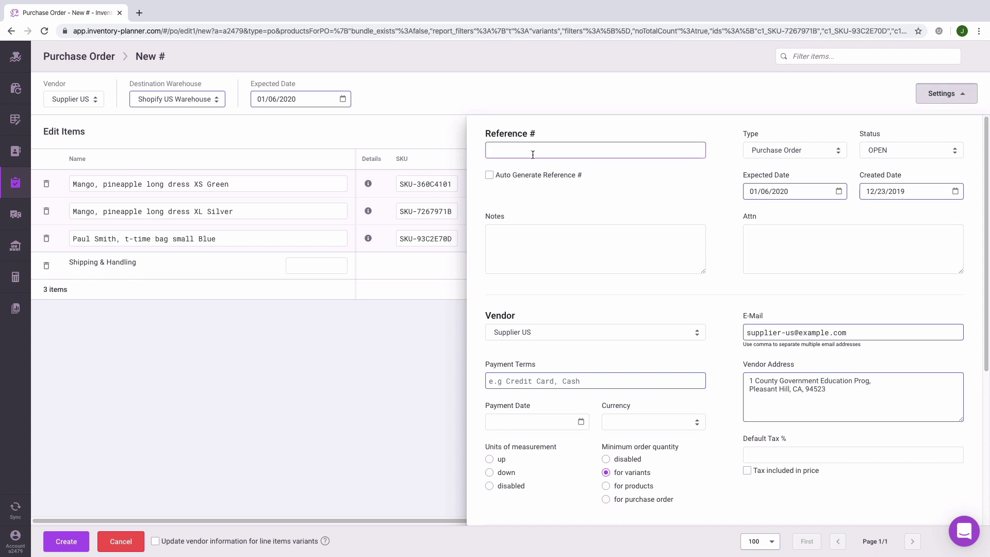
{"action": "left_click", "coordinate": [559, 240]}
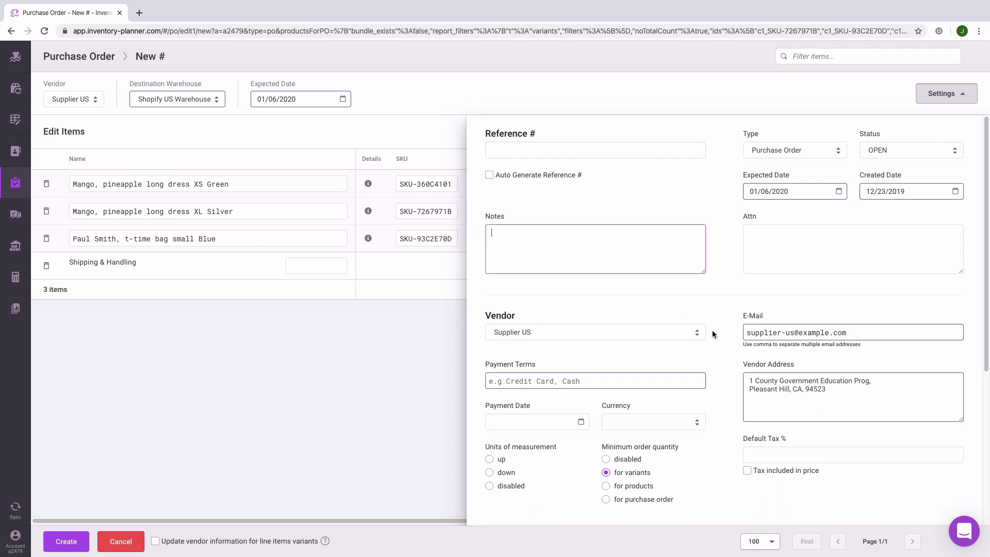
{"action": "scroll", "coordinate": [711, 329], "scroll_direction": "down", "scroll_amount": 2}
{"action": "scroll", "coordinate": [712, 333], "scroll_direction": "down", "scroll_amount": 1}
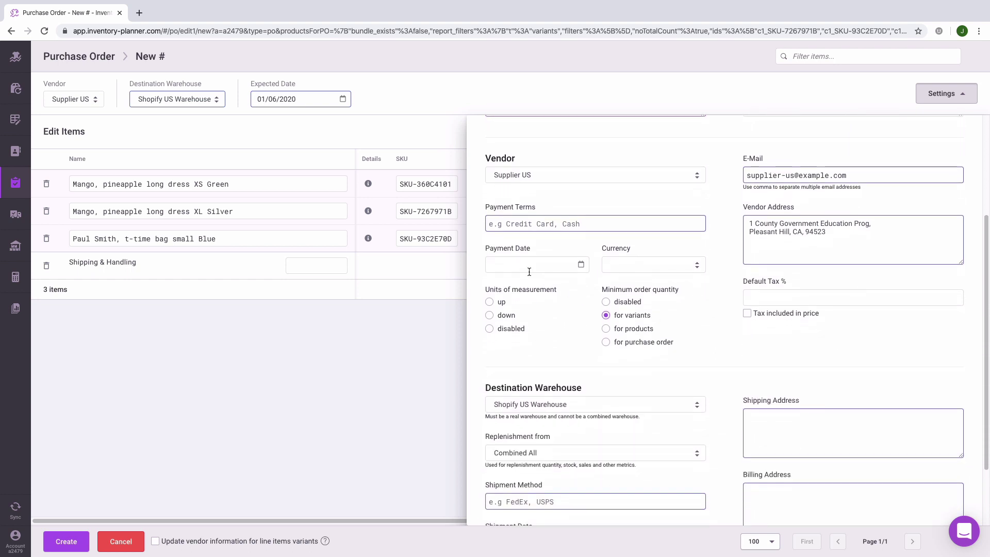
{"action": "scroll", "coordinate": [708, 332], "scroll_direction": "down", "scroll_amount": 1}
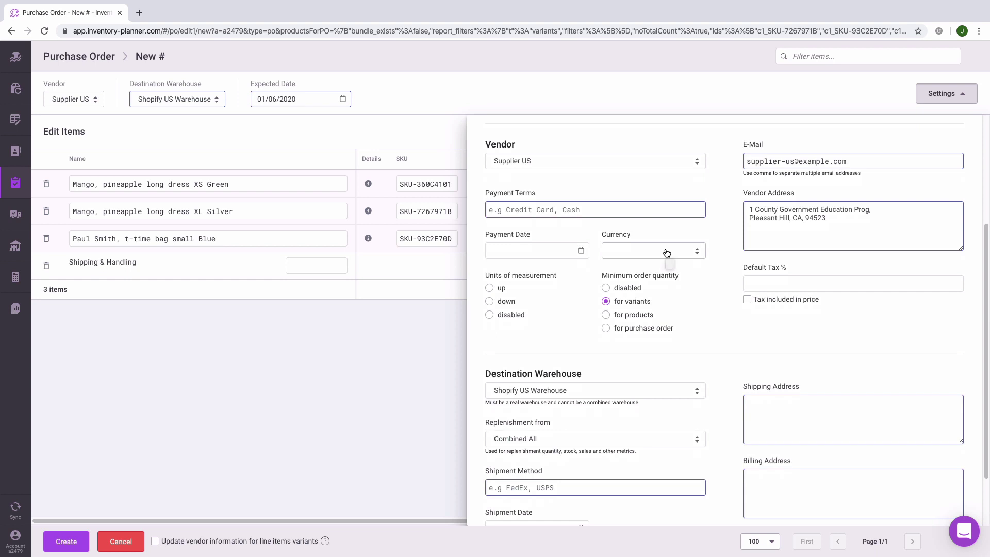
{"action": "scroll", "coordinate": [666, 252], "scroll_direction": "down", "scroll_amount": 2}
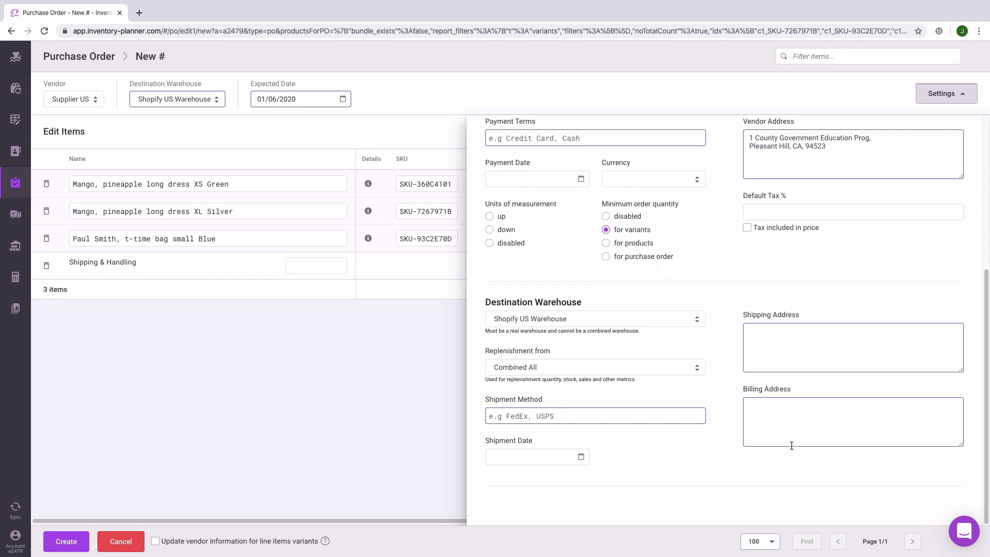
{"action": "key", "text": "Escape"}
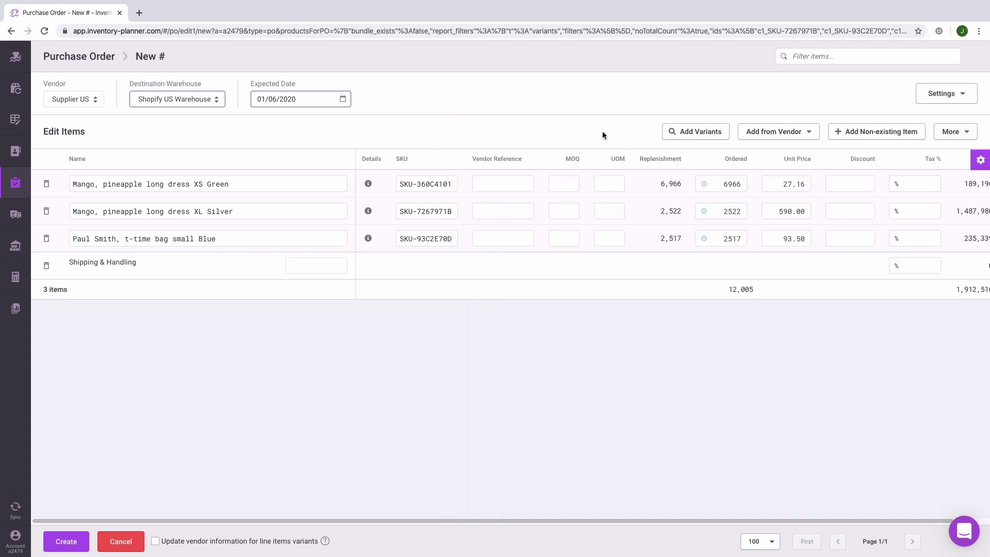
Search the variants for dress, add the Silver S, S Black and XL Purple dresses to the purchase order, and create it.
{"action": "left_click", "coordinate": [701, 133]}
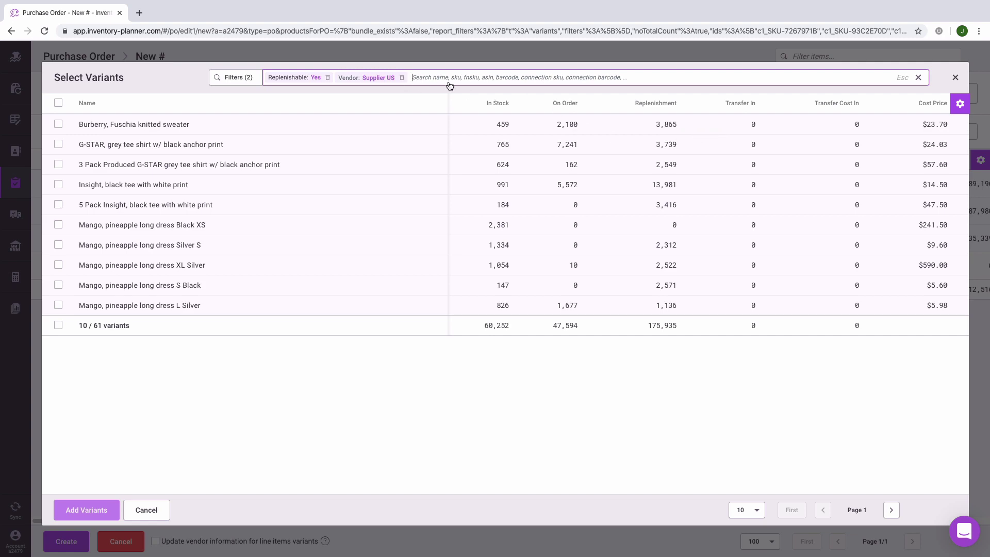
{"action": "type", "text": "dress"}
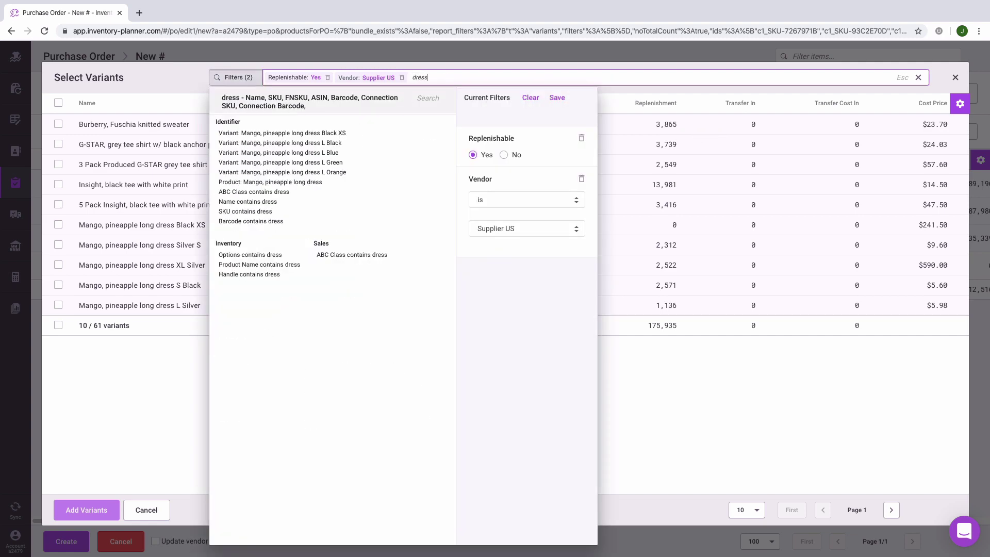
{"action": "key", "text": "Return"}
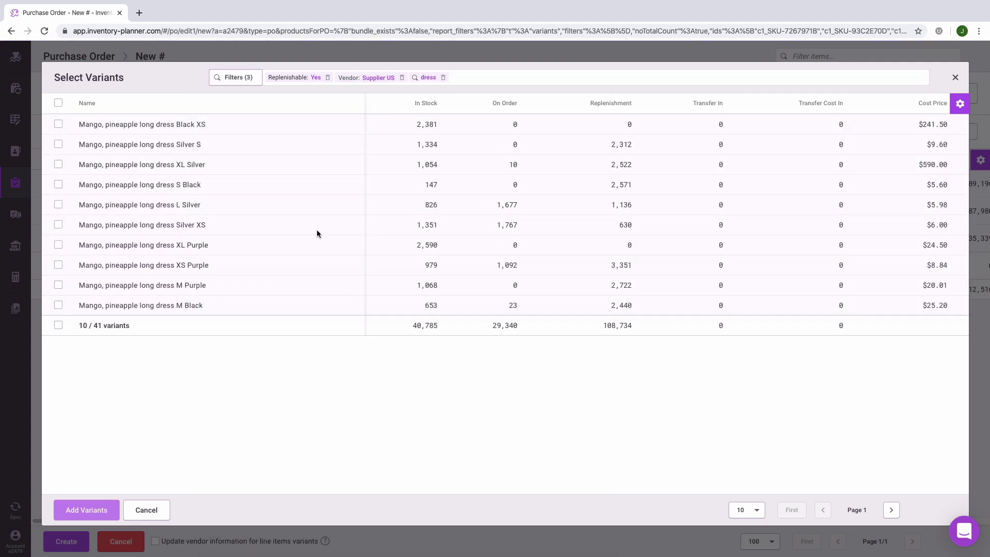
{"action": "left_click", "coordinate": [59, 144]}
{"action": "left_click", "coordinate": [59, 184]}
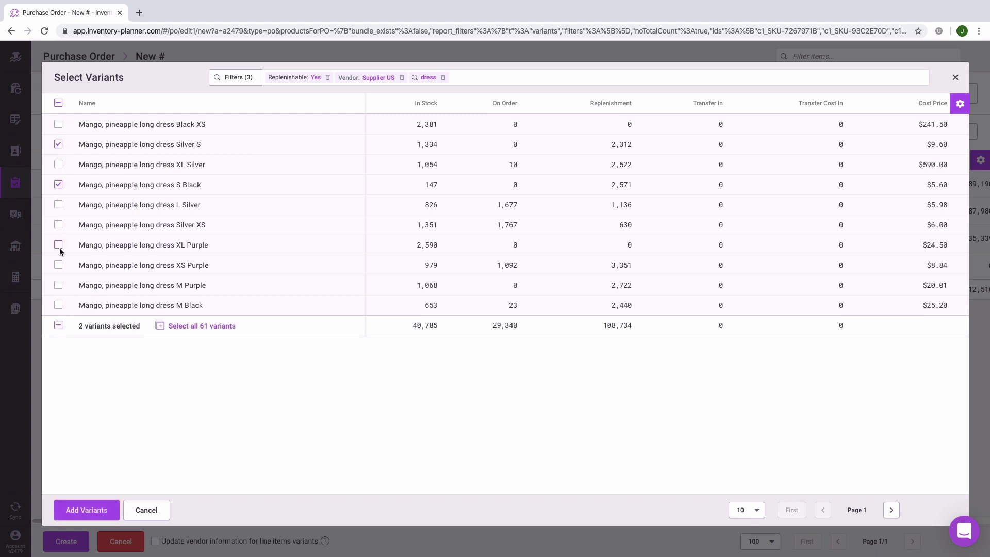
{"action": "left_click", "coordinate": [83, 508]}
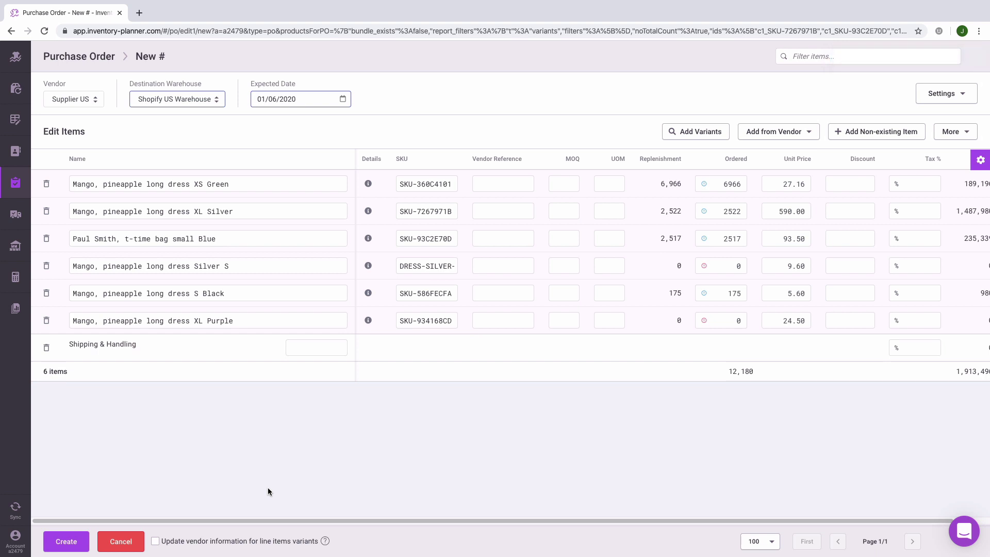
{"action": "left_click", "coordinate": [67, 541]}
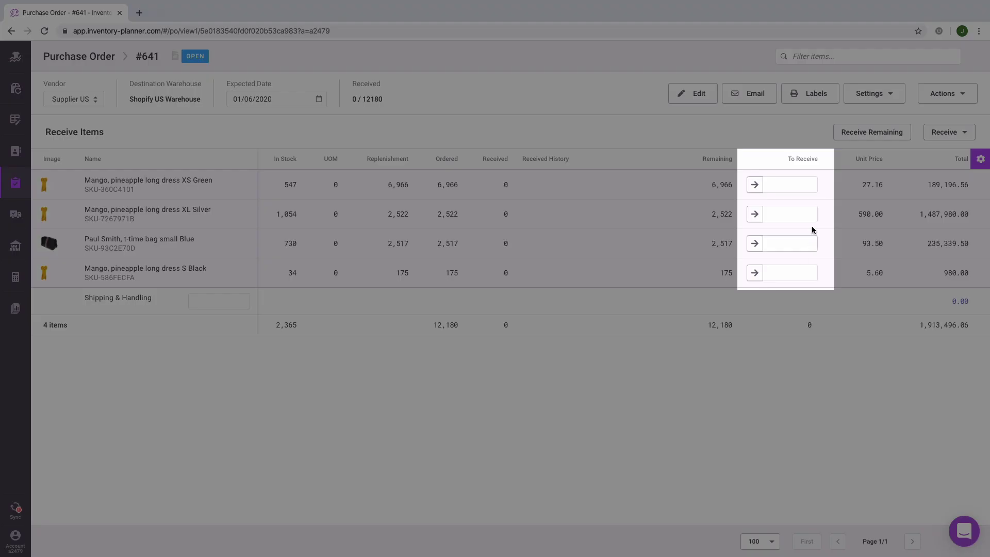
Receive 700 units of Mango, pineapple long dress XS Green on the purchase order and update its stock in Shopify US Warehouse.
{"action": "left_click", "coordinate": [804, 185]}
{"action": "type", "text": "700"}
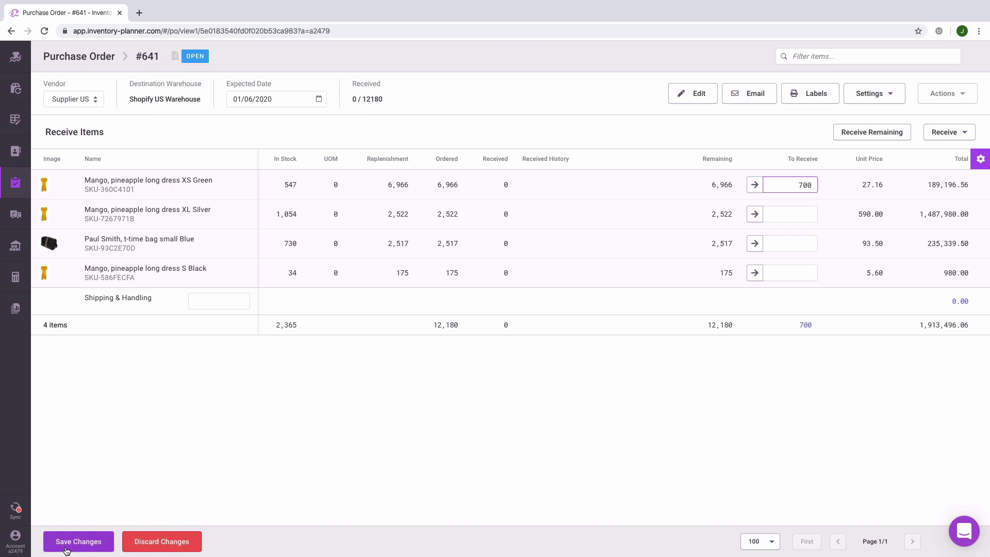
{"action": "left_click", "coordinate": [66, 548]}
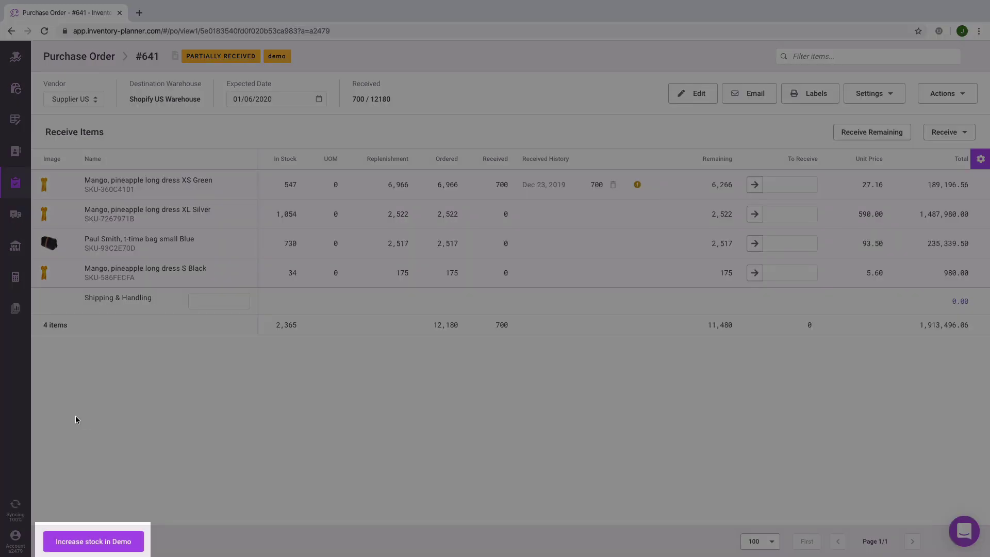
{"action": "left_click", "coordinate": [84, 543]}
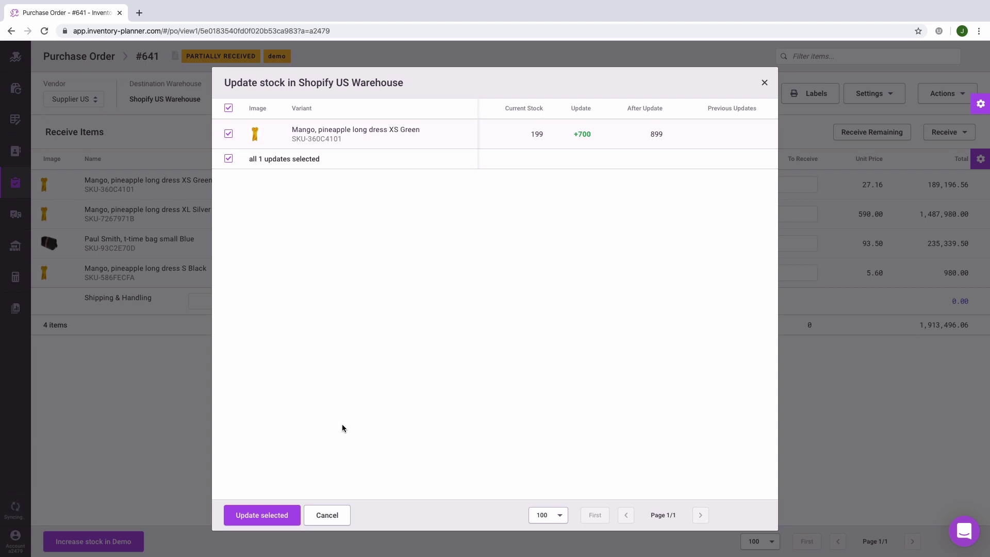
{"action": "left_click", "coordinate": [271, 519]}
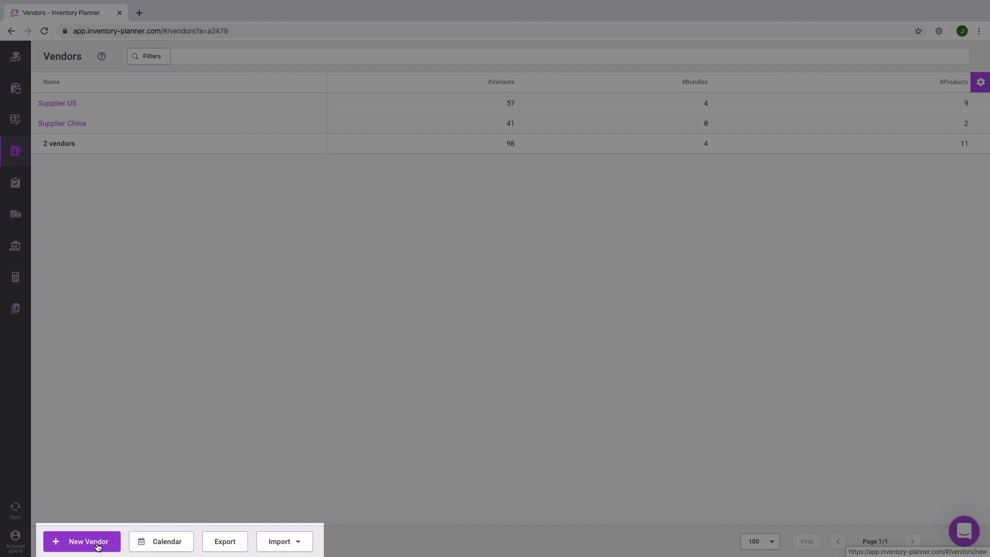
View the import choices for the vendors list and dismiss them.
{"action": "left_click", "coordinate": [298, 543]}
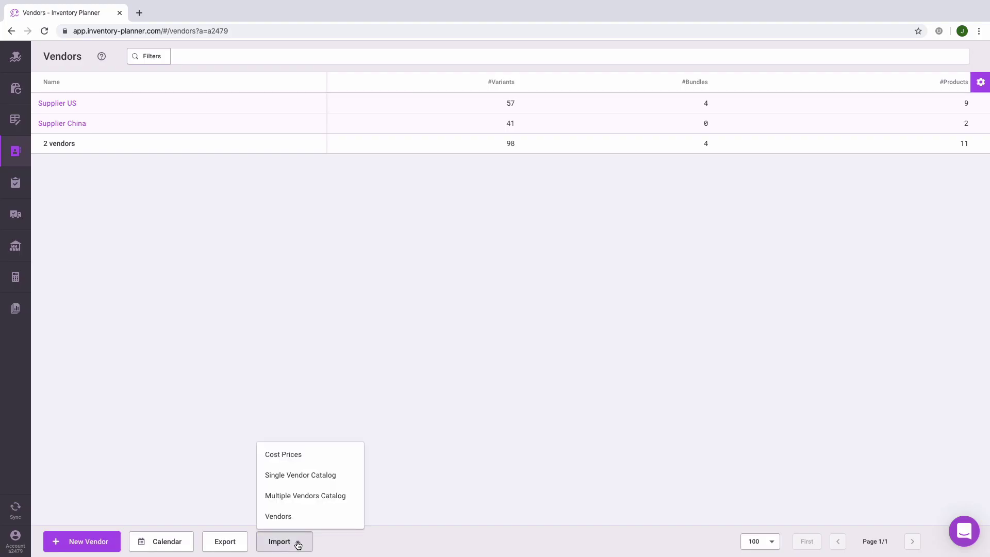
{"action": "left_click", "coordinate": [237, 456]}
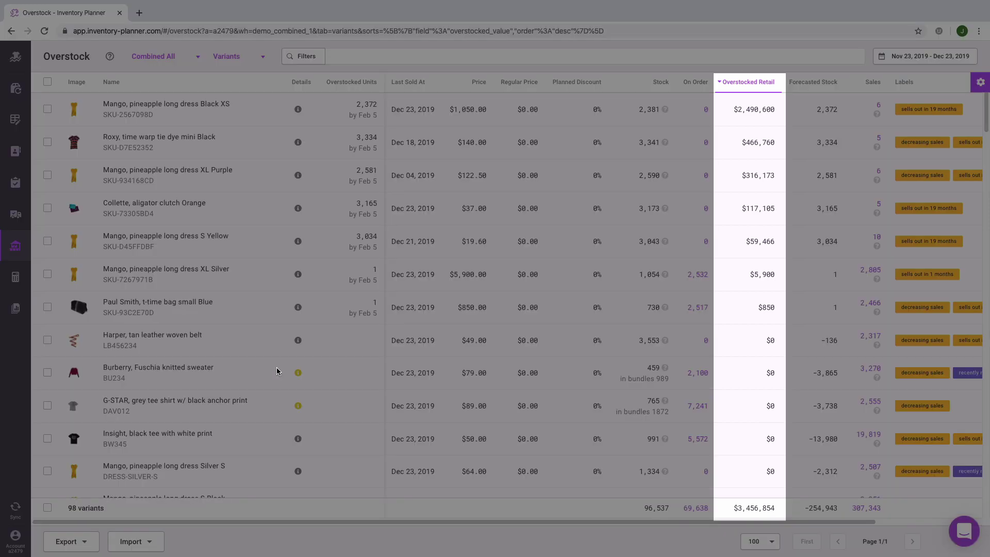
Sort the overstock report by Overstocked Units in descending order.
{"action": "left_click", "coordinate": [356, 90]}
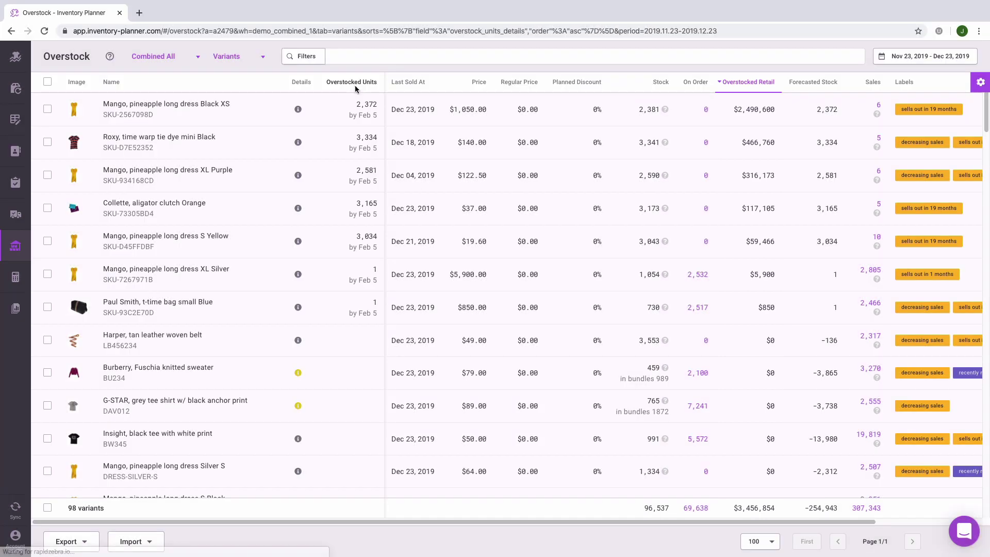
{"action": "left_click", "coordinate": [356, 89]}
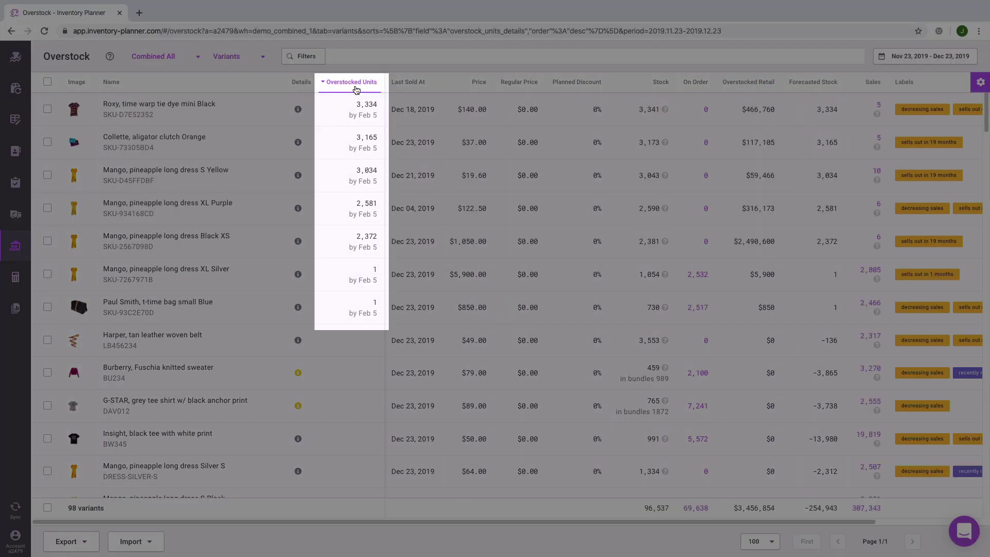
Examine the sales and sell-out labels of the variants in the overstock report.
{"action": "left_click", "coordinate": [830, 225]}
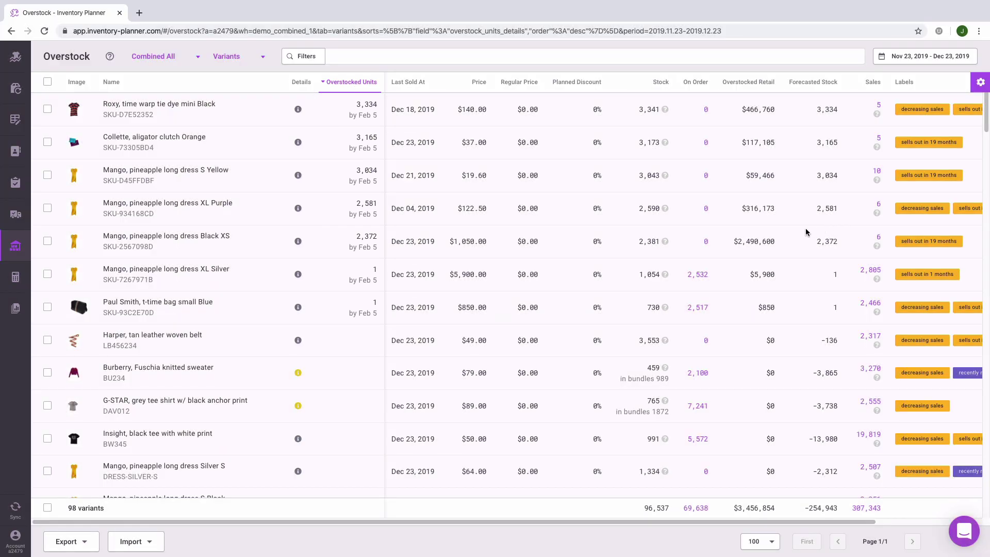
{"action": "scroll", "coordinate": [793, 237], "scroll_direction": "right", "scroll_amount": 1}
{"action": "scroll", "coordinate": [793, 237], "scroll_direction": "right", "scroll_amount": 3}
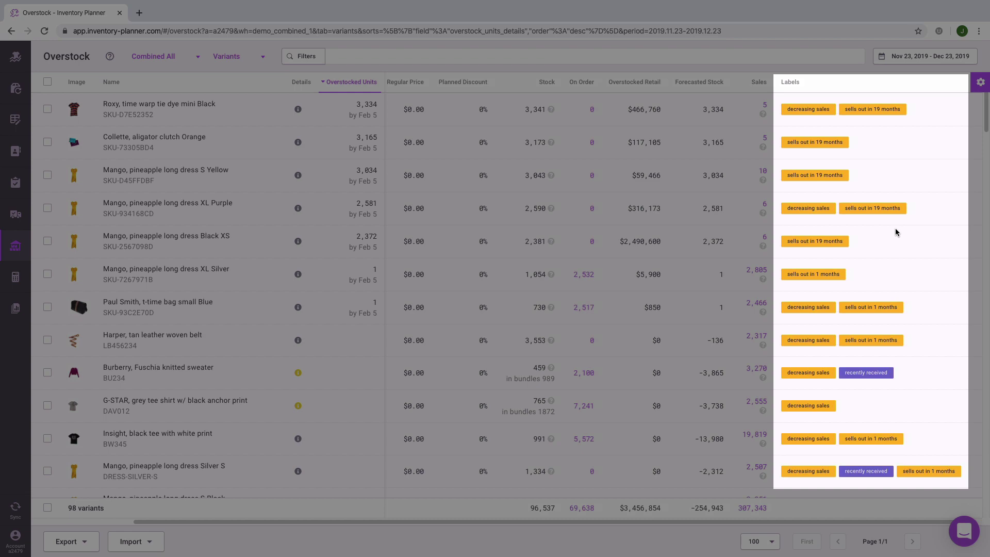
{"action": "left_click", "coordinate": [895, 232]}
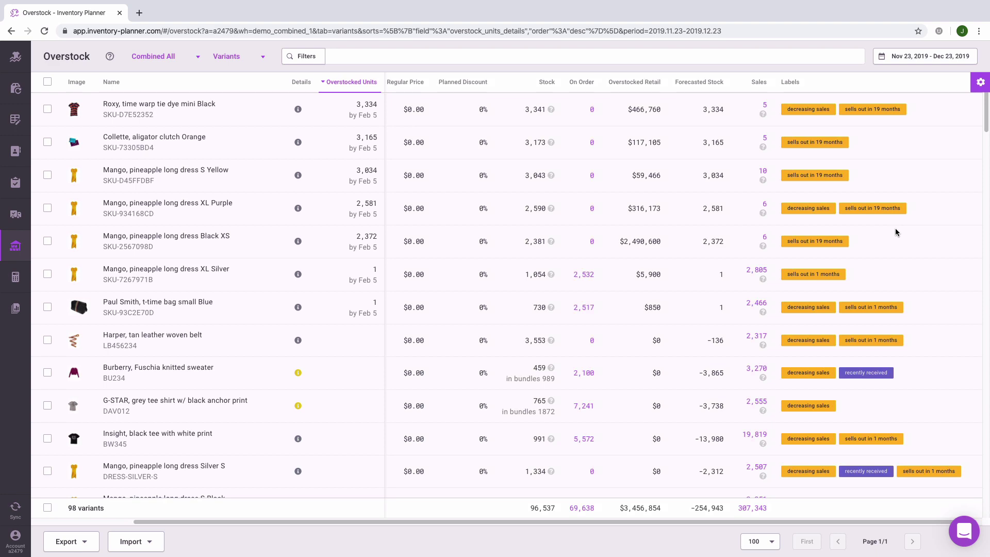
Open the Inventory KPIs report for Combined All and group it by Categories.
{"action": "left_click", "coordinate": [16, 308]}
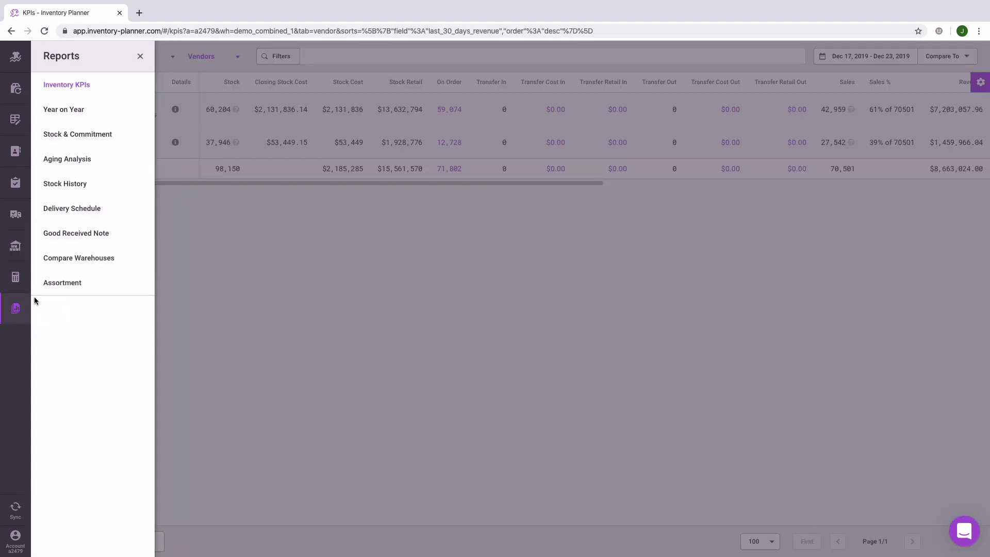
{"action": "left_click", "coordinate": [230, 221]}
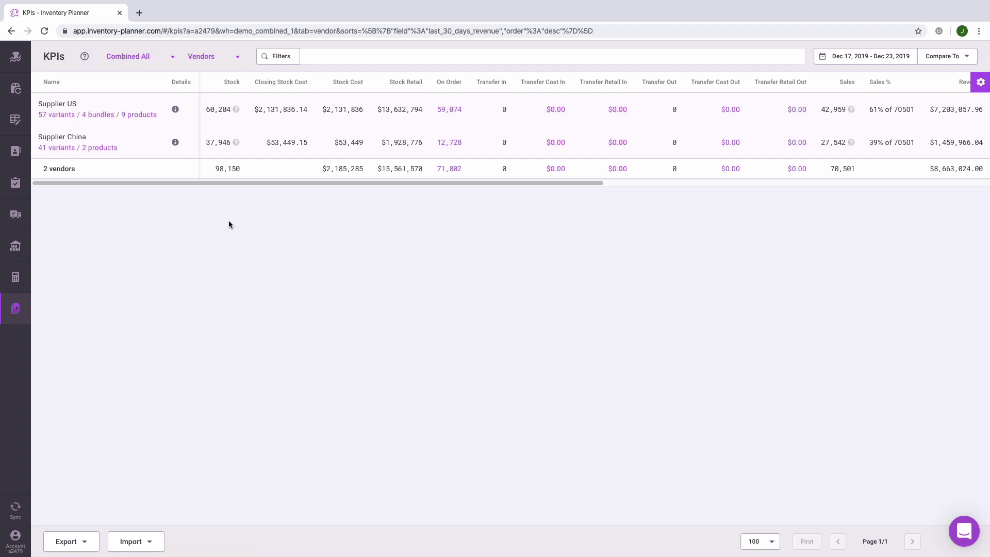
{"action": "left_click", "coordinate": [158, 60]}
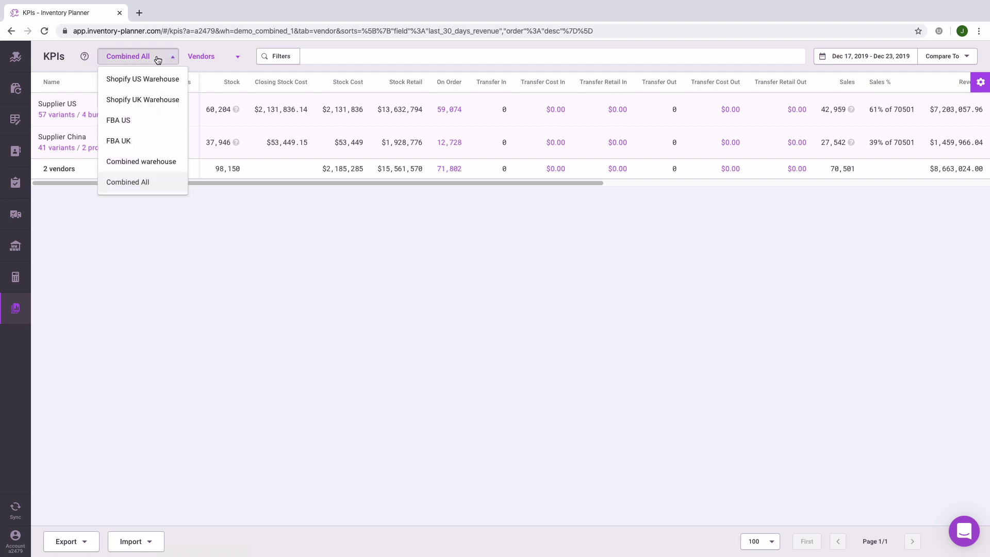
{"action": "left_click", "coordinate": [233, 62]}
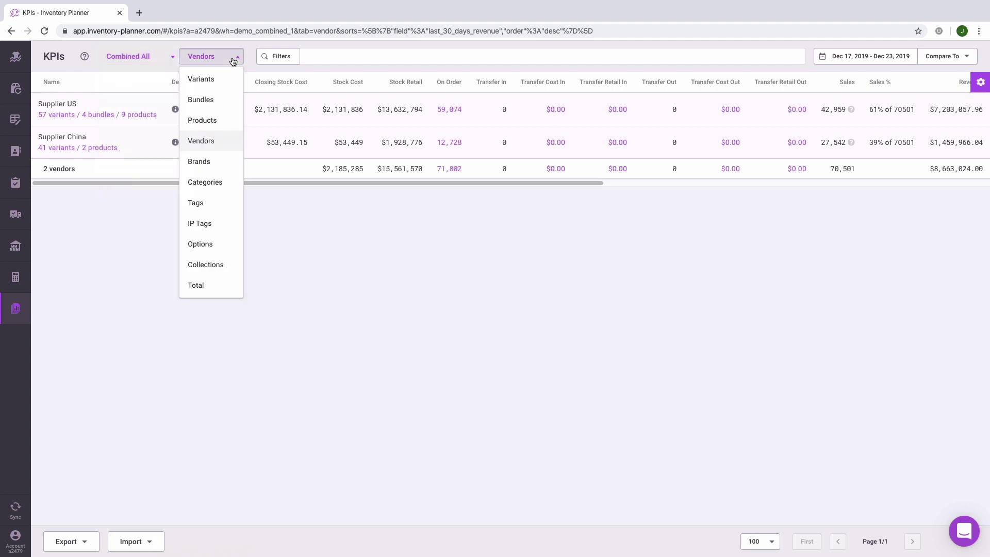
{"action": "left_click", "coordinate": [225, 185]}
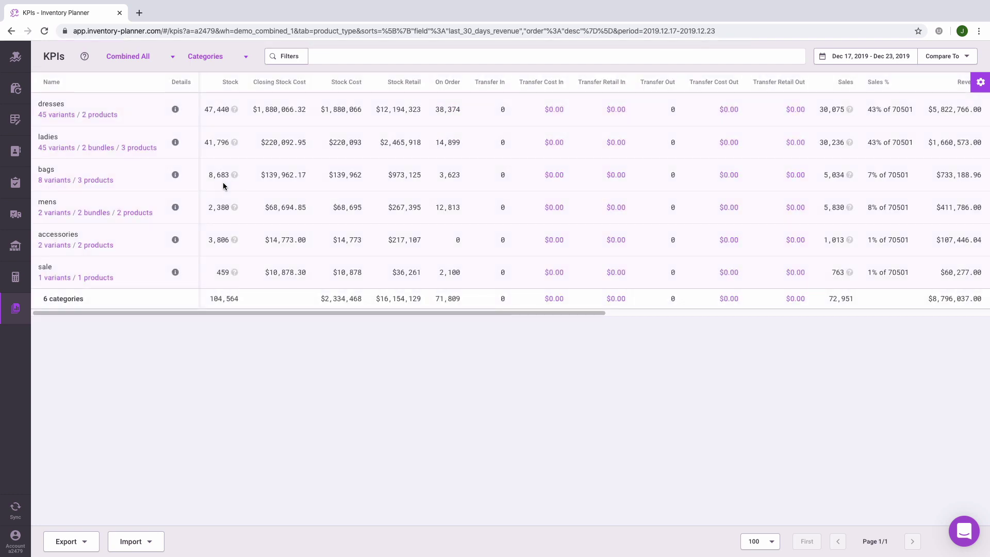
Set the KPI report's date range to Last 30 Days and add the previous period for comparison.
{"action": "left_click", "coordinate": [883, 58]}
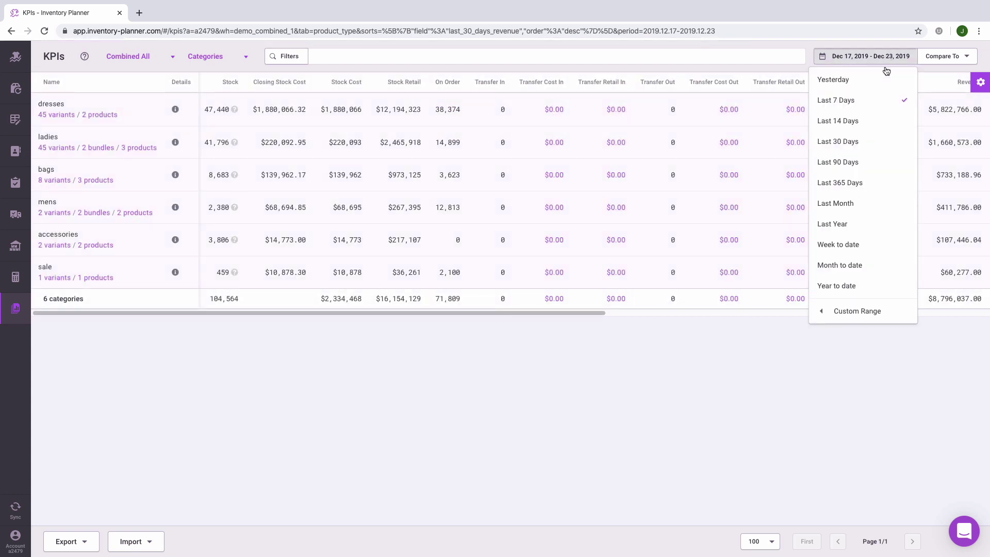
{"action": "left_click", "coordinate": [872, 149]}
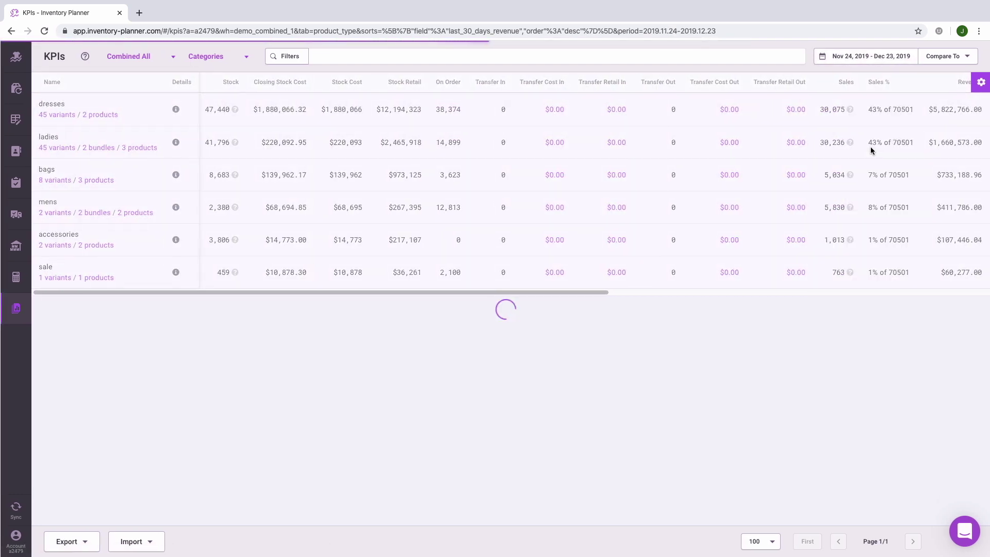
{"action": "left_click", "coordinate": [952, 58]}
{"action": "left_click", "coordinate": [924, 77]}
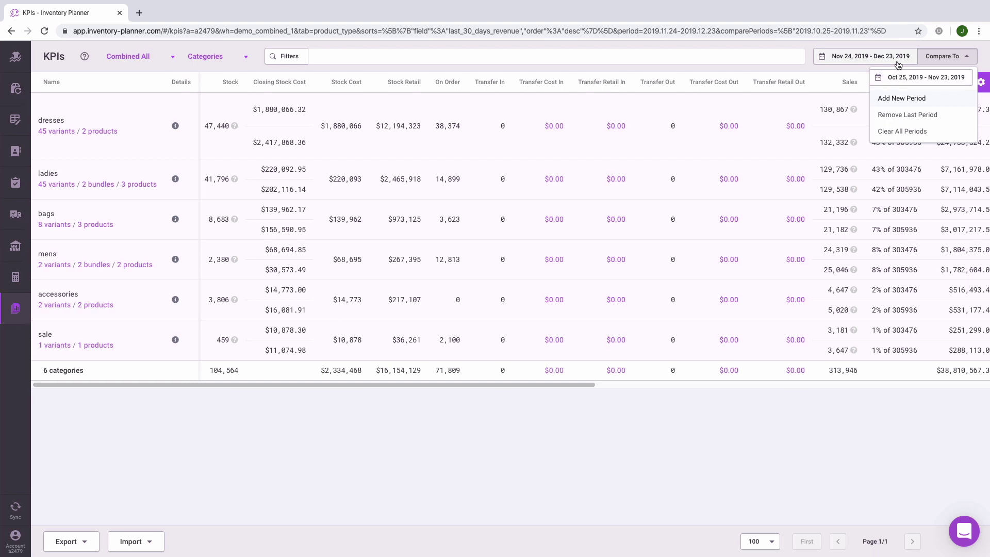
Change the KPI report's comparison period to Previous Year and open the report's column settings.
{"action": "left_click", "coordinate": [919, 83]}
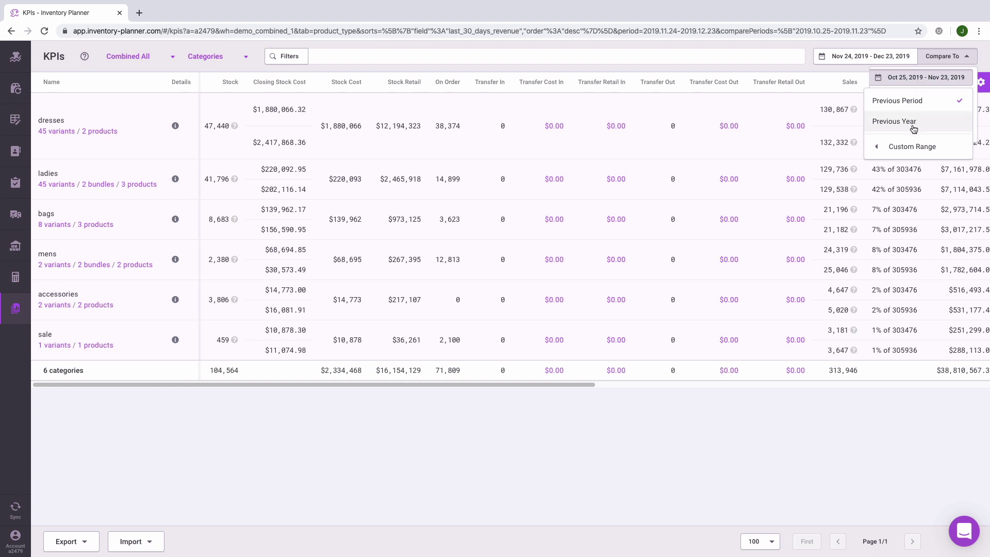
{"action": "left_click", "coordinate": [913, 127]}
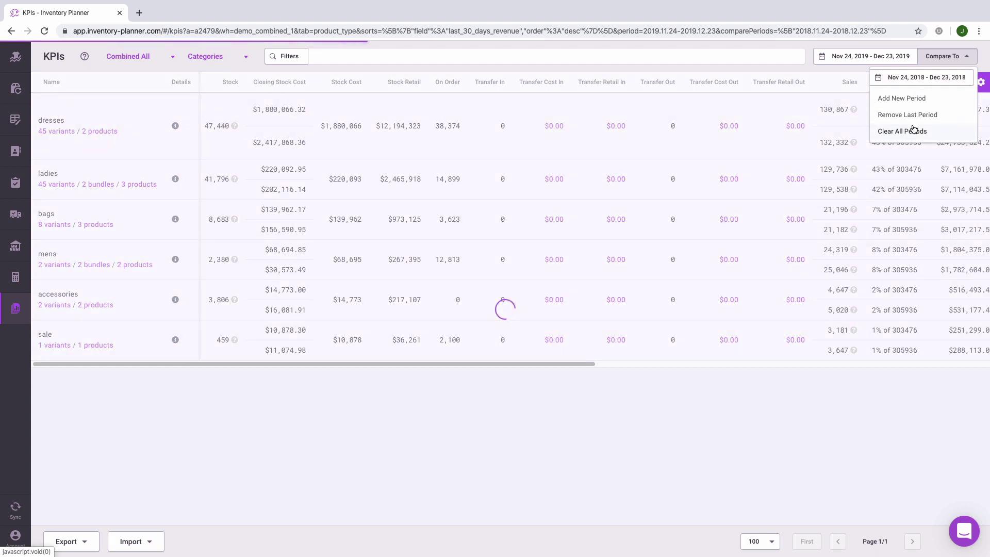
{"action": "left_click", "coordinate": [981, 83]}
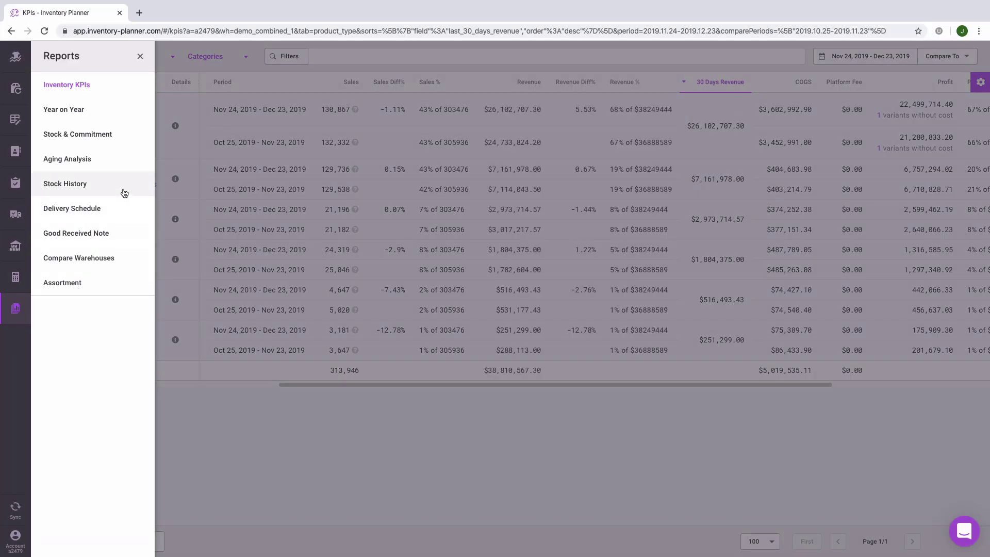
Open the Stock History report and break its totals down by week.
{"action": "left_click", "coordinate": [124, 191]}
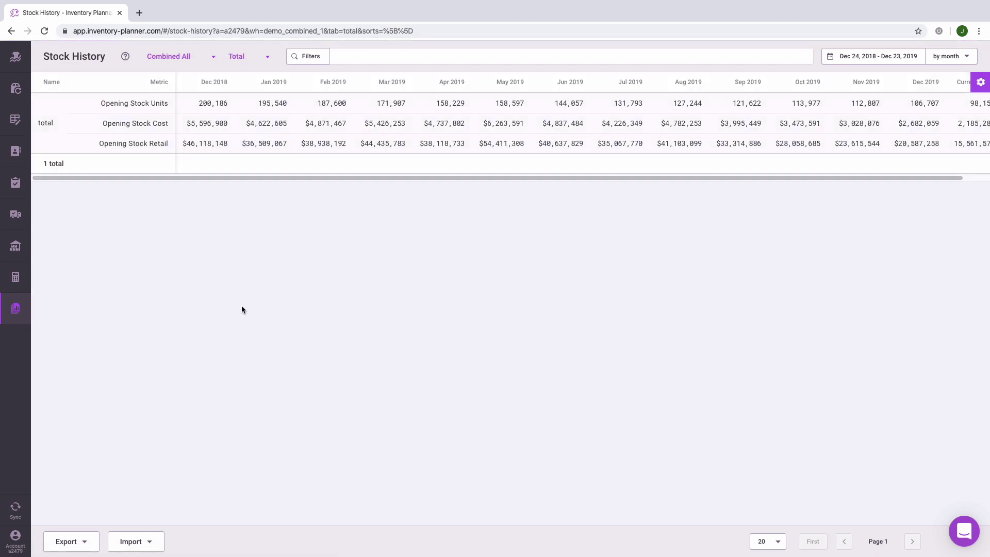
{"action": "left_click", "coordinate": [958, 60]}
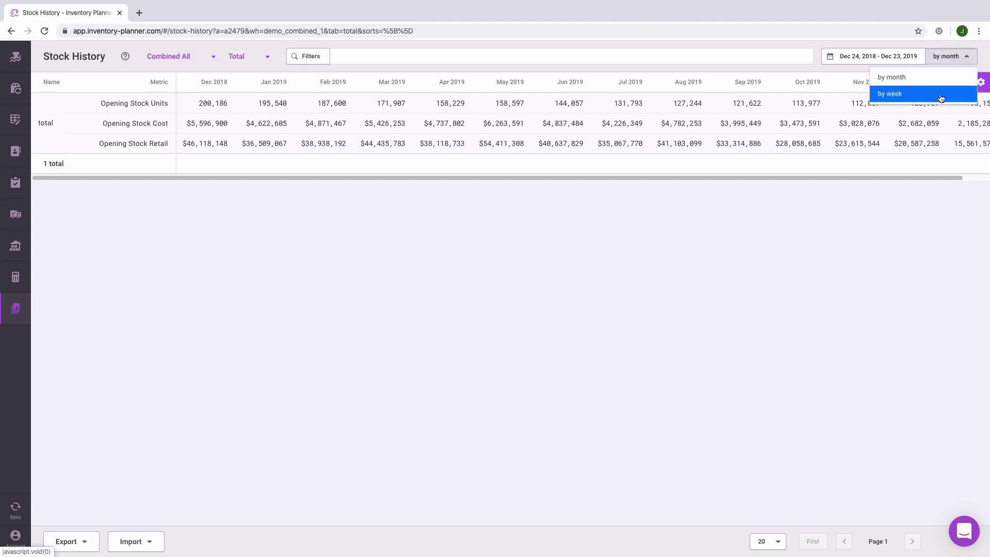
{"action": "left_click", "coordinate": [940, 95]}
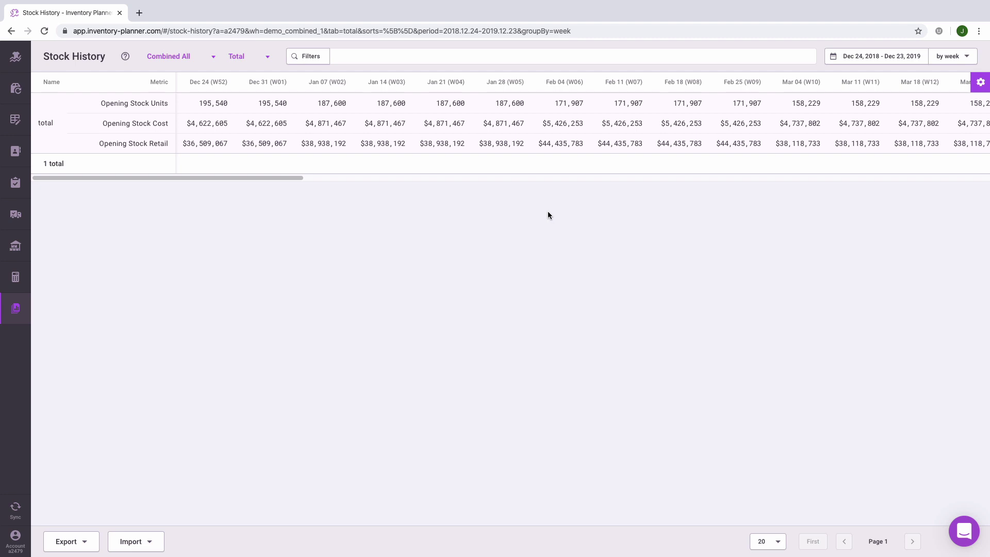
View the purchase order Delivery Schedule report and the Good Received Note report.
{"action": "left_click", "coordinate": [16, 308]}
{"action": "left_click", "coordinate": [116, 214]}
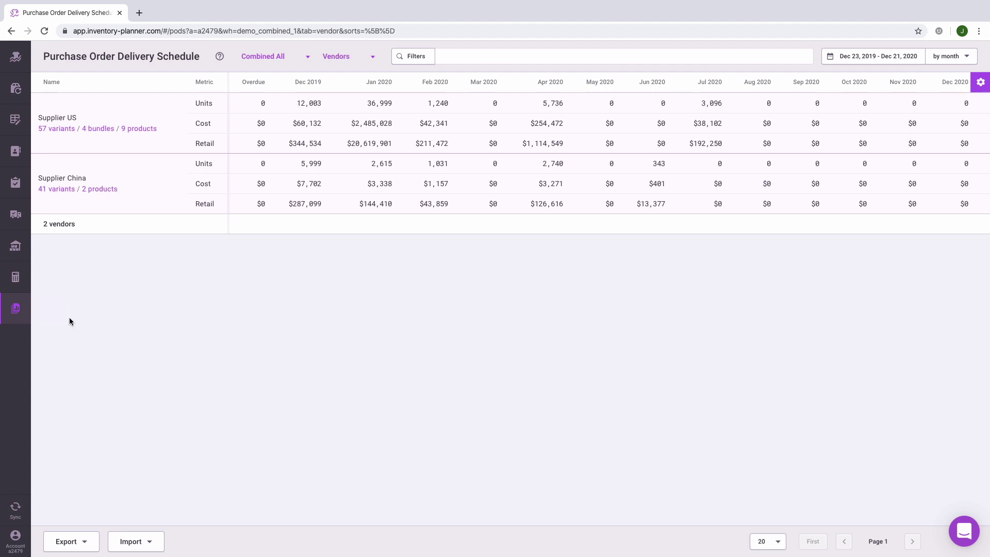
{"action": "left_click", "coordinate": [21, 314]}
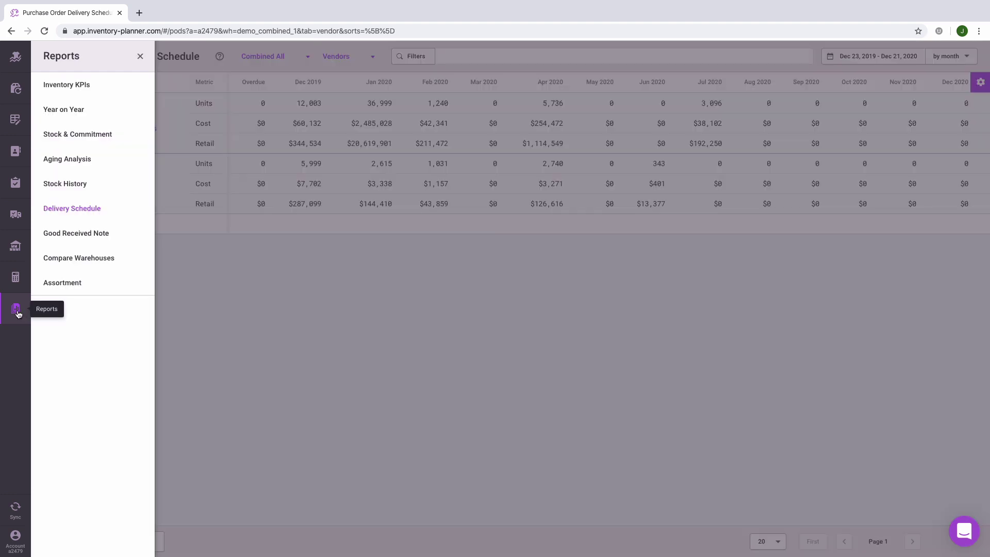
{"action": "left_click", "coordinate": [84, 239]}
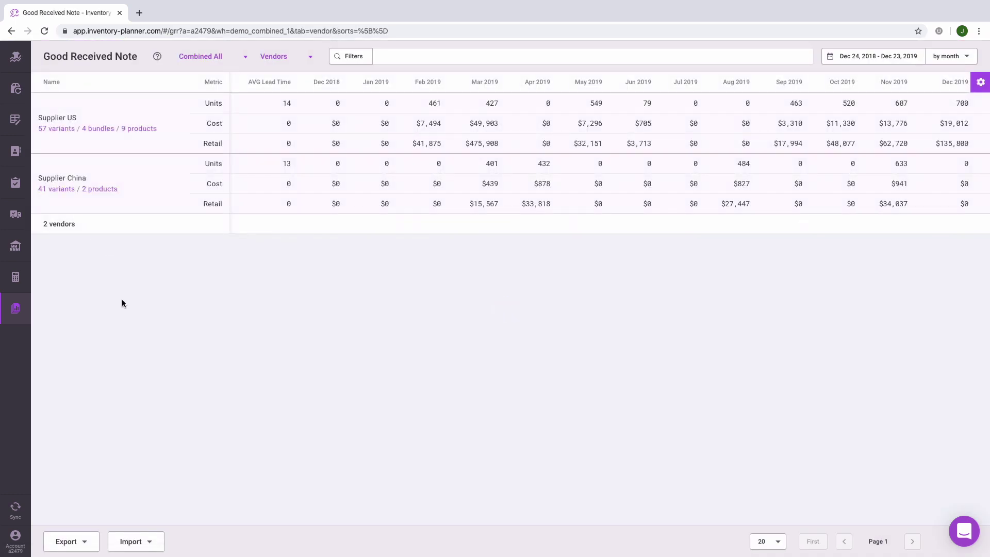
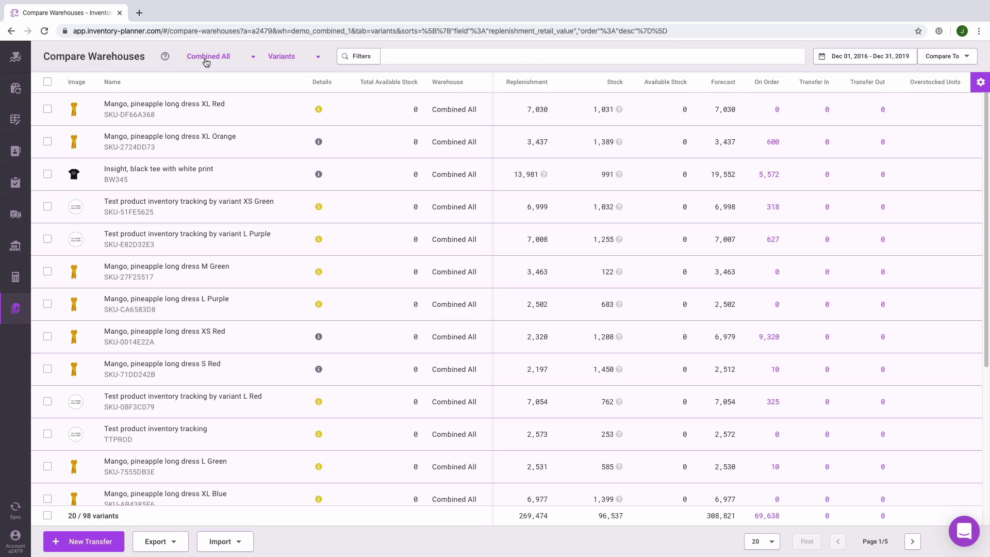
Set the Compare Warehouses report to FBA US and compare it with Shopify US Warehouse.
{"action": "left_click", "coordinate": [206, 61]}
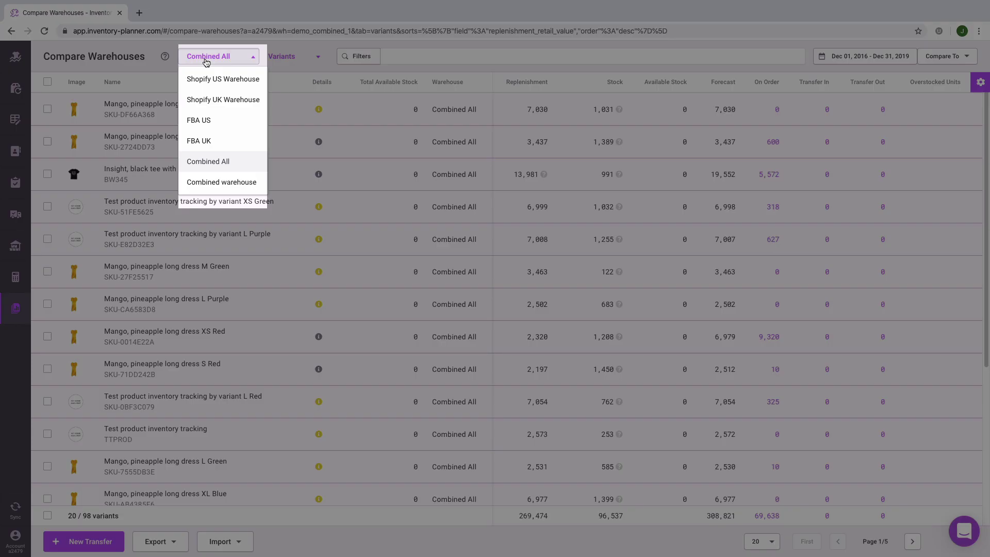
{"action": "left_click", "coordinate": [220, 123]}
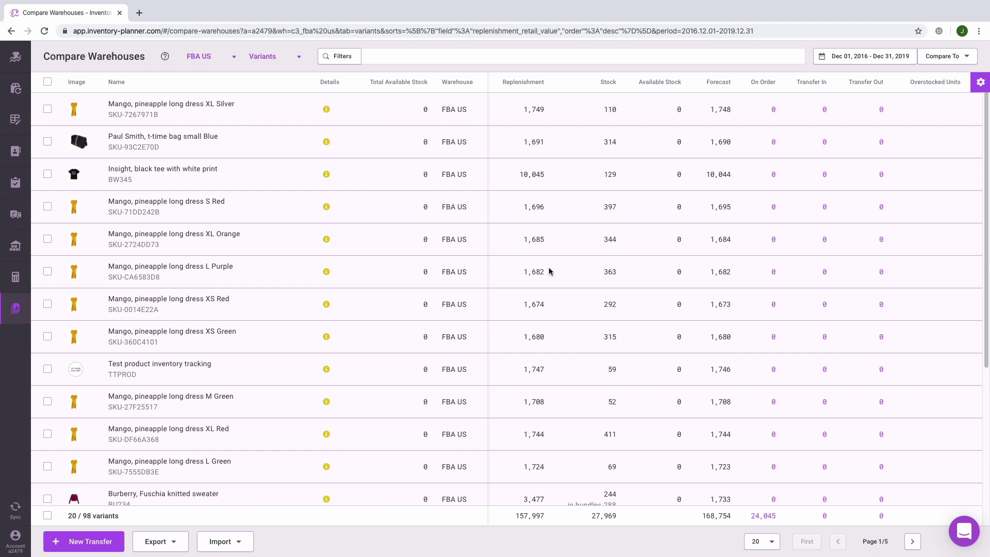
{"action": "left_click", "coordinate": [954, 59]}
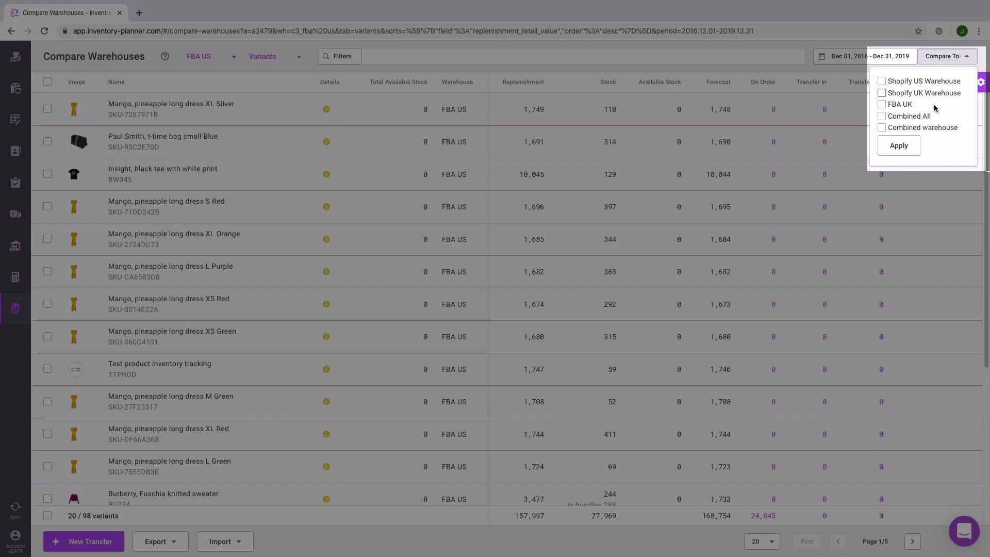
{"action": "left_click", "coordinate": [882, 82]}
{"action": "left_click", "coordinate": [906, 150]}
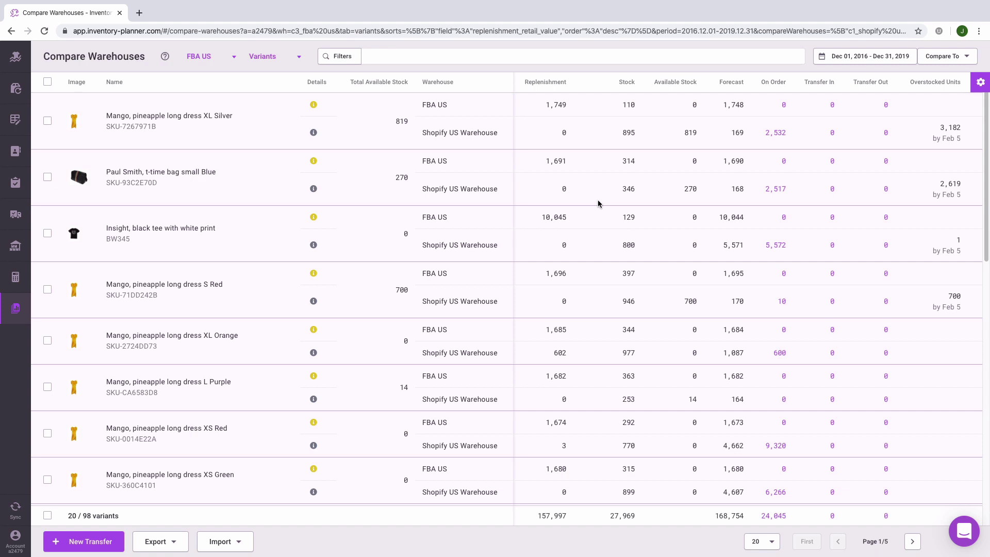
Create a transfer of the Mango dress XL Silver and Paul Smith bag from Shopify US Warehouse to FBA US, limiting quantities by available stock.
{"action": "left_click", "coordinate": [47, 120]}
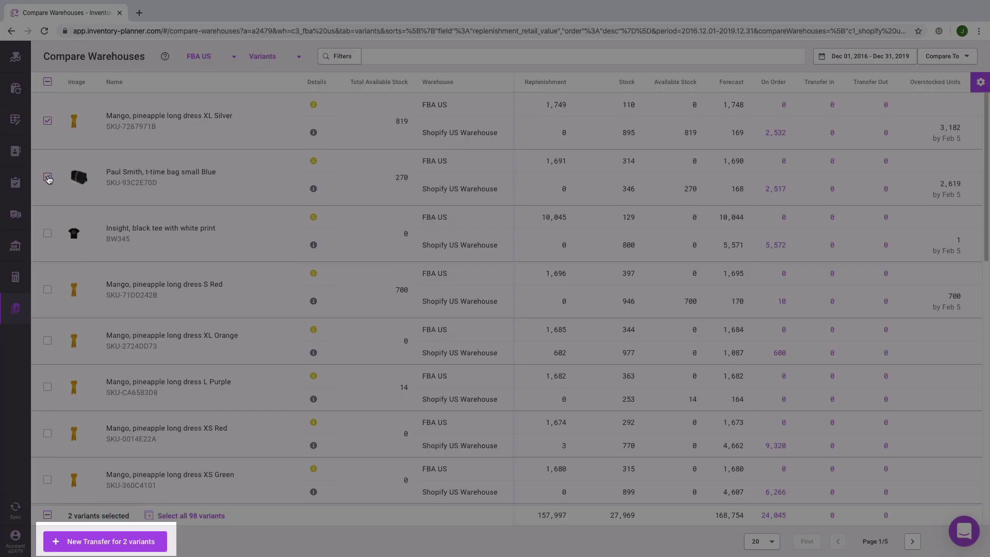
{"action": "left_click", "coordinate": [154, 545]}
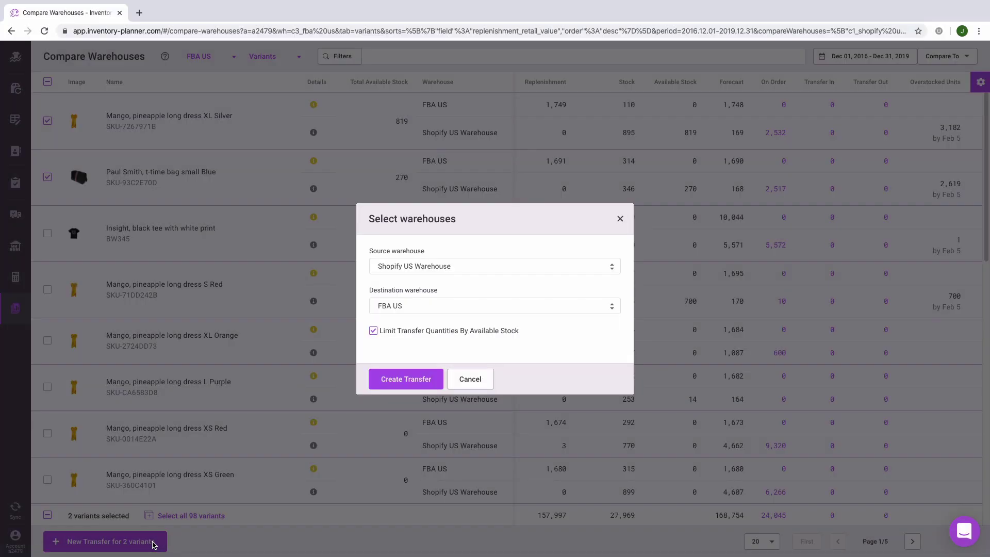
{"action": "left_click", "coordinate": [426, 380]}
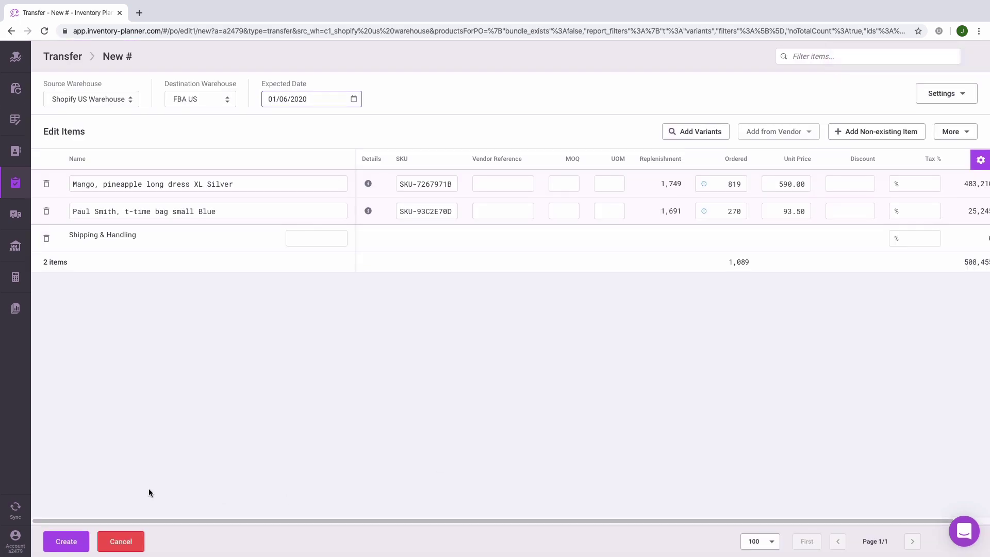
{"action": "left_click", "coordinate": [60, 548]}
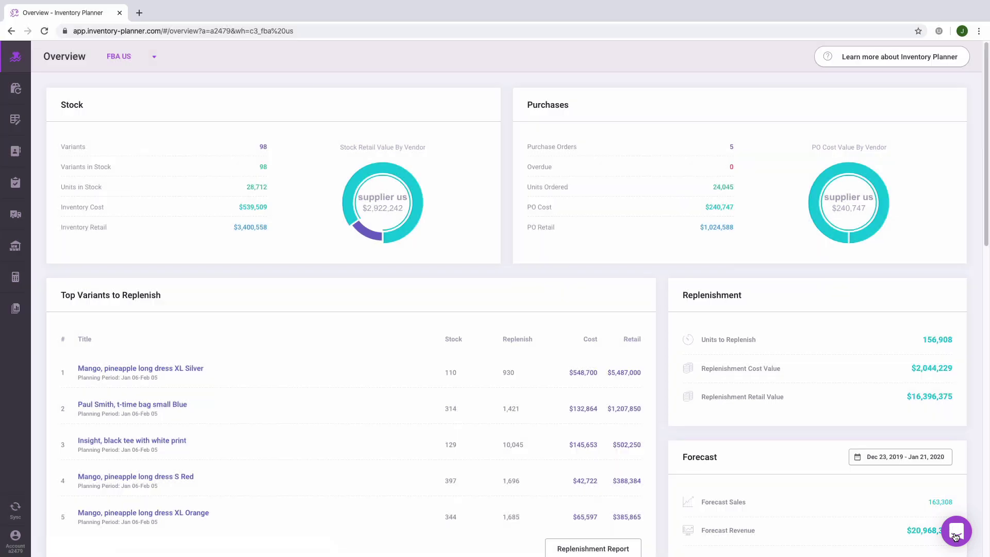
View the Glossary of Terms article from the help messenger and close it.
{"action": "left_click", "coordinate": [955, 536]}
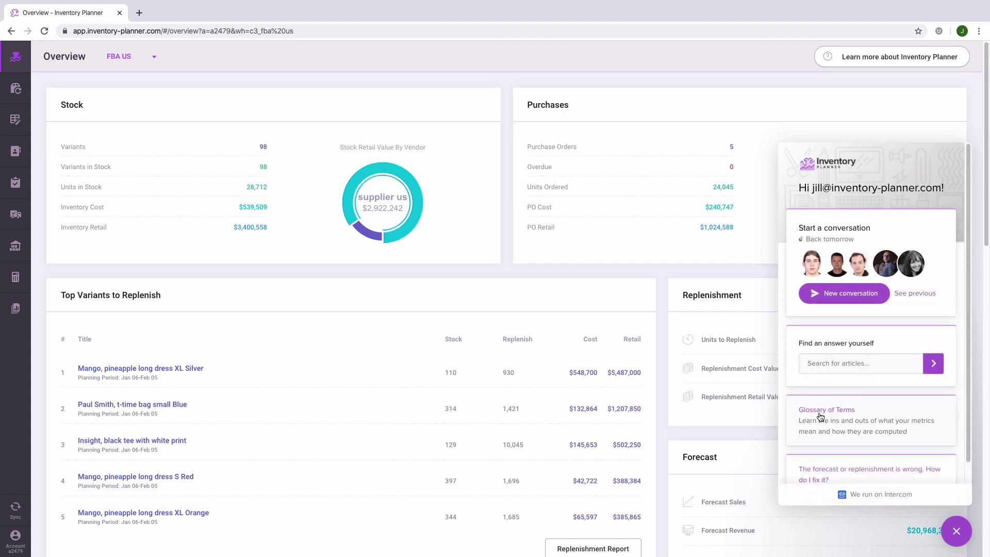
{"action": "left_click", "coordinate": [820, 416]}
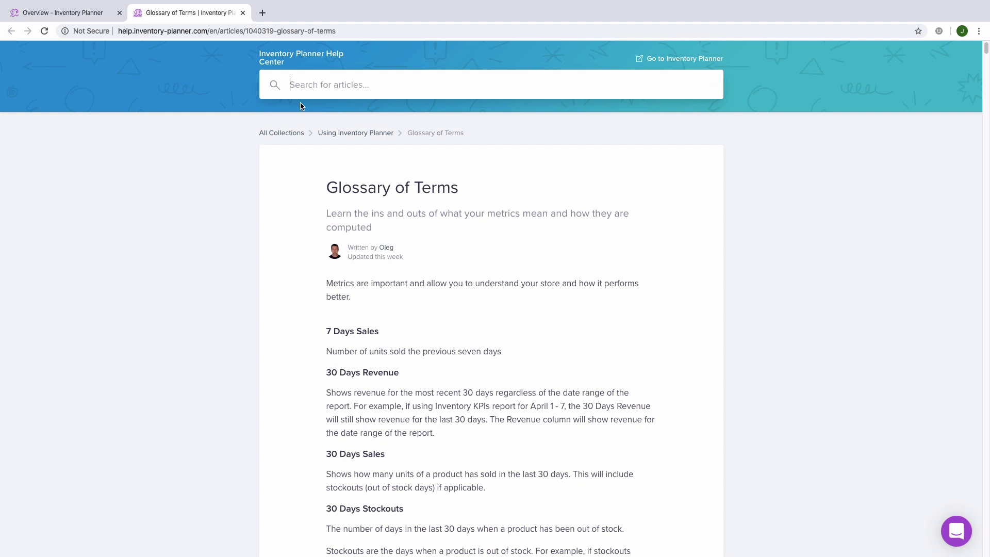
{"action": "key", "text": "ctrl+w"}
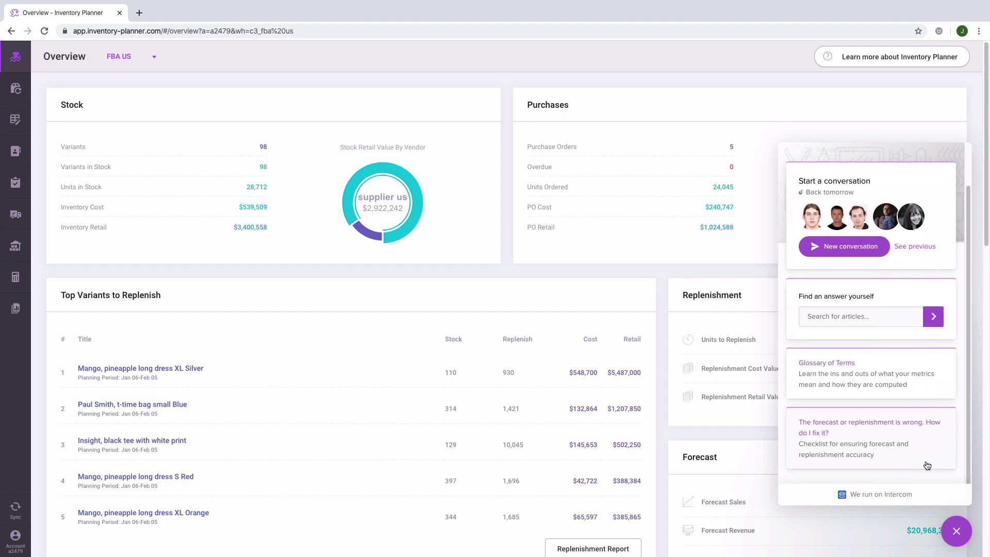
Search the help articles for "forecast", look through the results, and start a new support conversation.
{"action": "left_click", "coordinate": [874, 317]}
{"action": "type", "text": "forecast"}
{"action": "key", "text": "Return"}
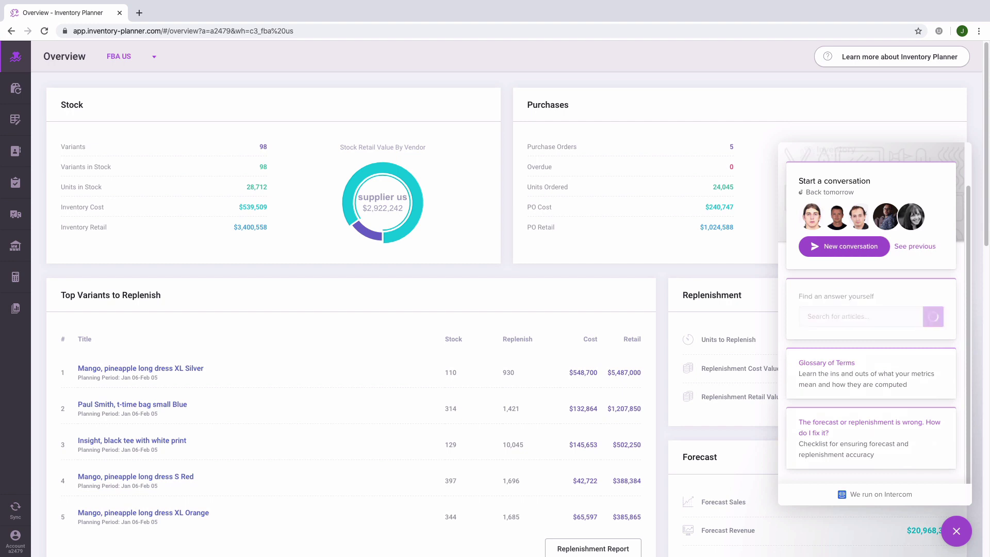
{"action": "scroll", "coordinate": [916, 445], "scroll_direction": "down", "scroll_amount": 3}
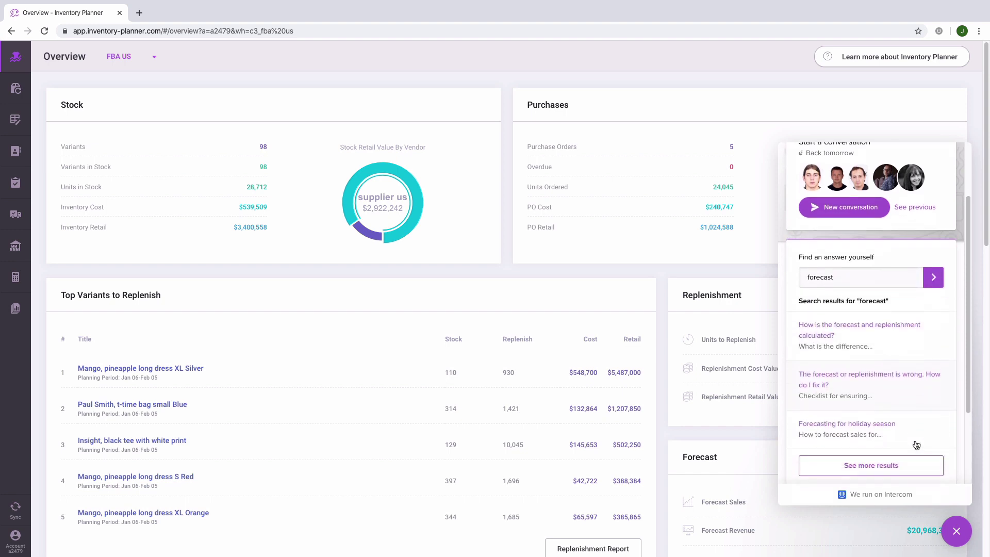
{"action": "scroll", "coordinate": [916, 444], "scroll_direction": "up", "scroll_amount": 4}
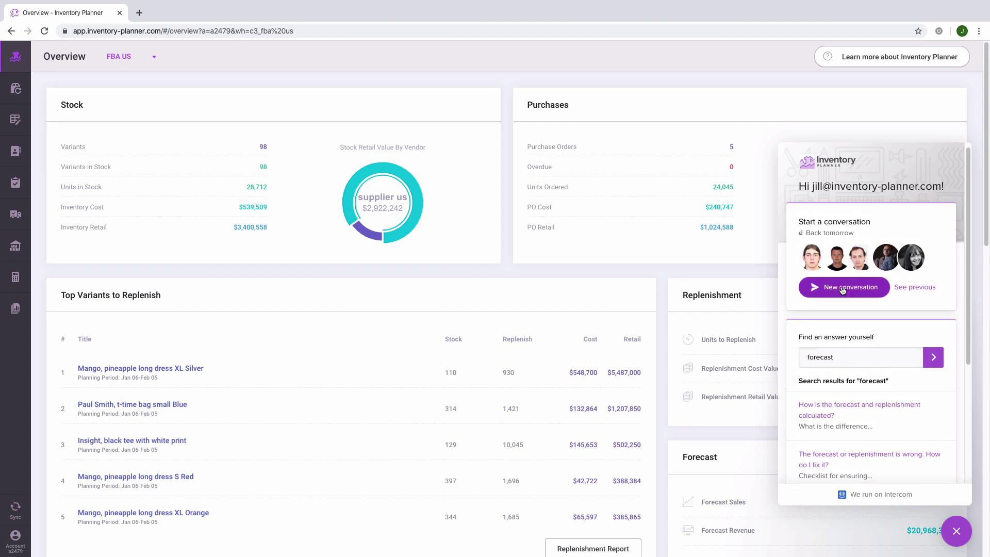
{"action": "left_click", "coordinate": [843, 288]}
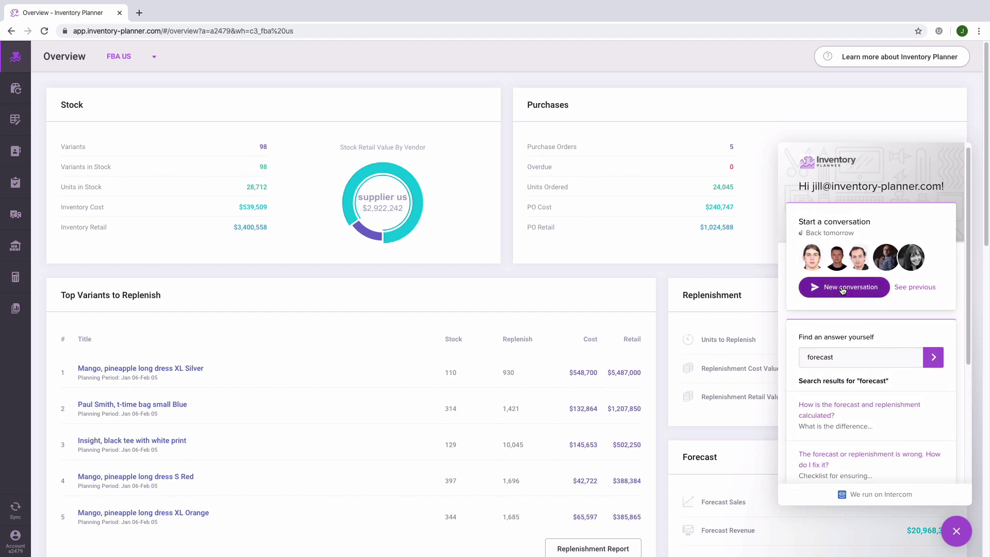